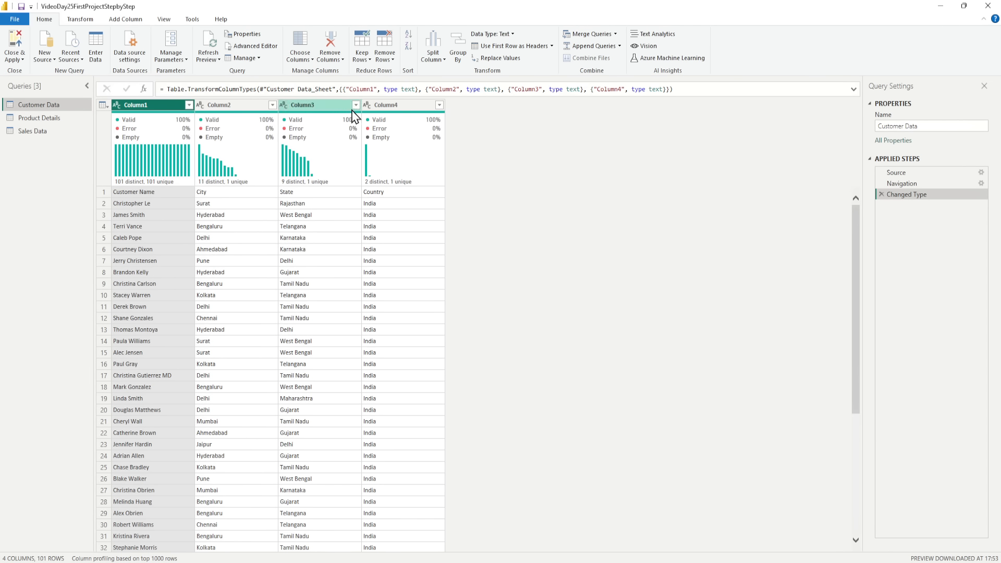
click(119, 107)
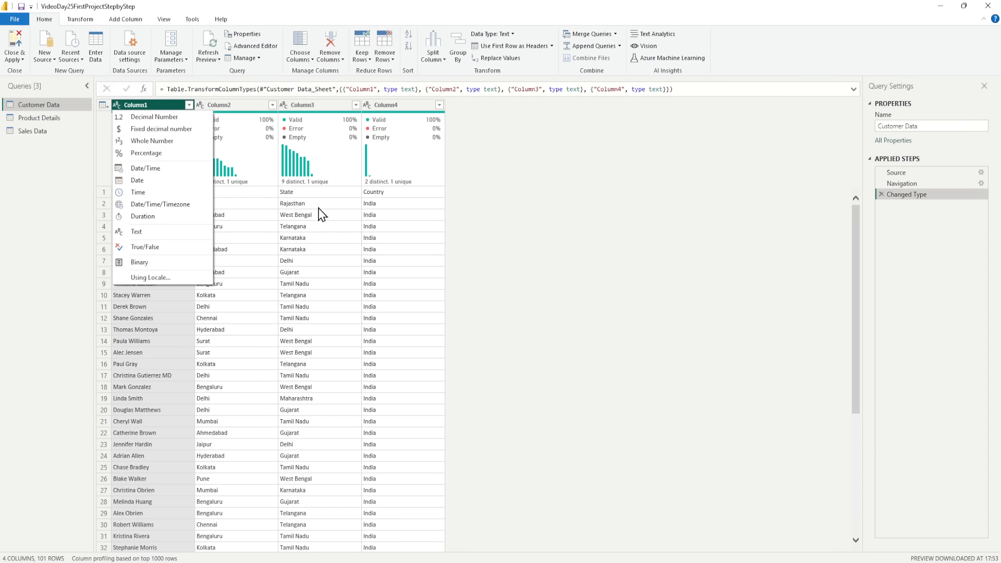
click(521, 197)
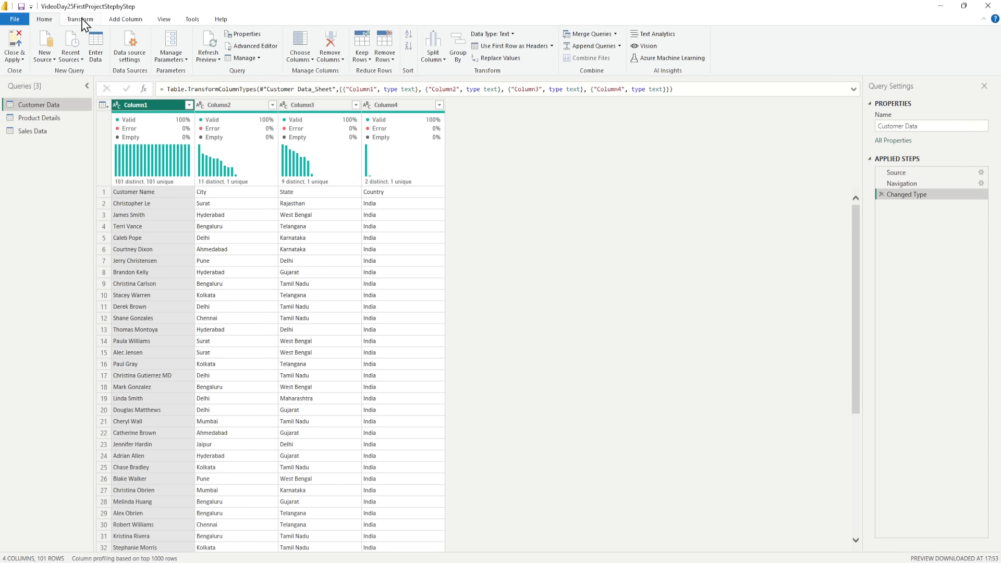
Step: Promote the first row of the Customer Data query to column headers and review the applied steps this adds
click(81, 19)
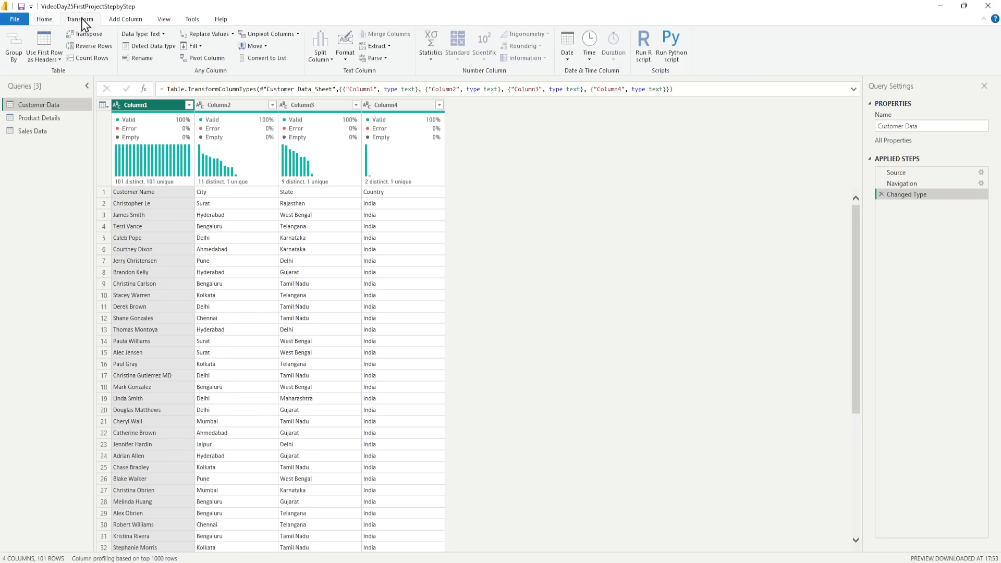
click(45, 47)
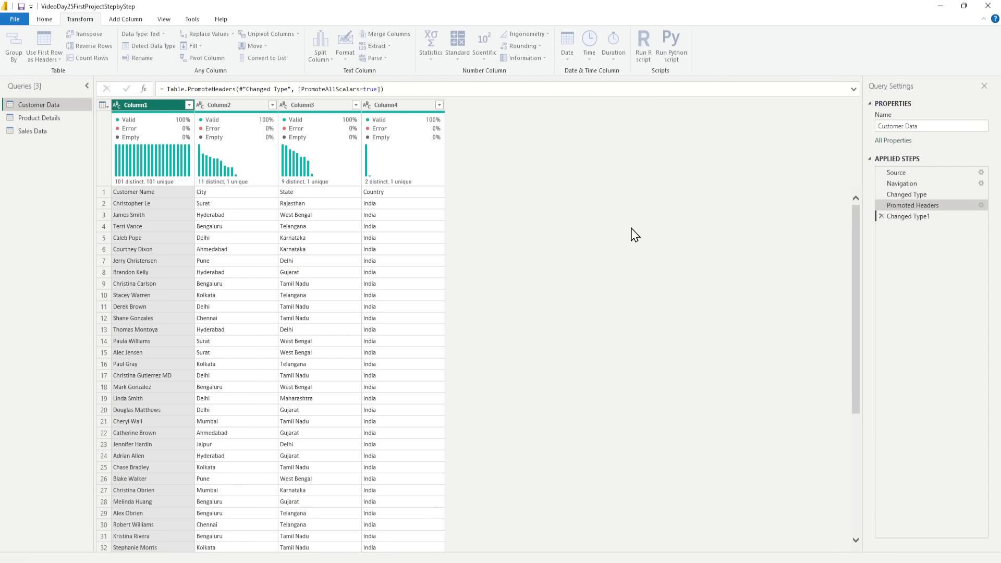
click(920, 206)
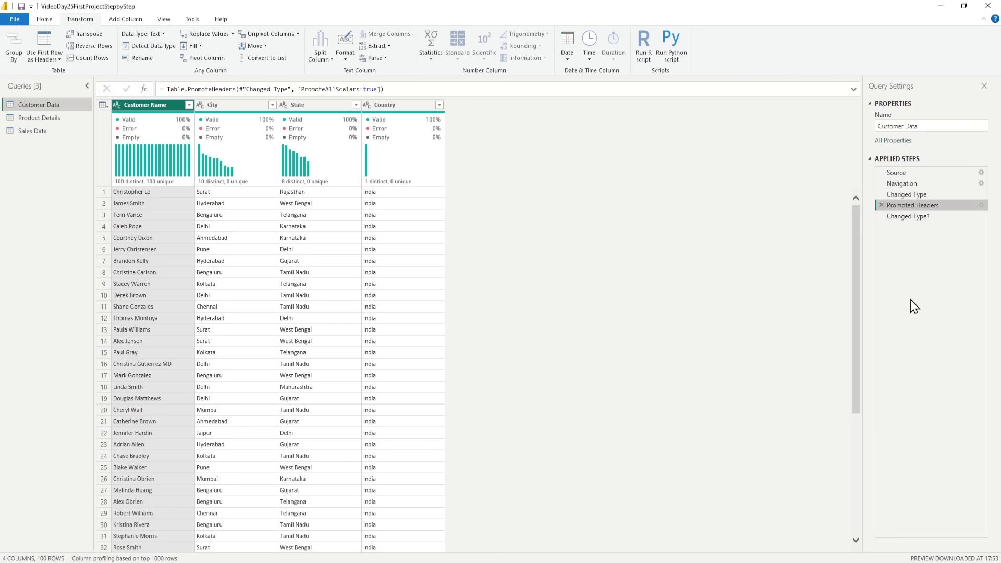
click(908, 216)
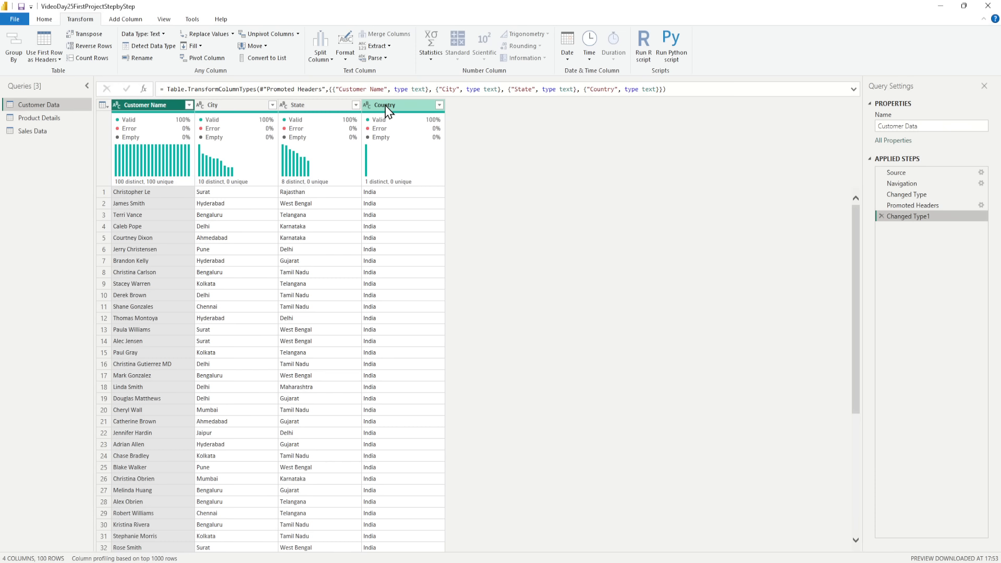
Step: Examine the column data types of the Product Details, Sales Data and Customer Data queries, ending on Sales Data
click(50, 118)
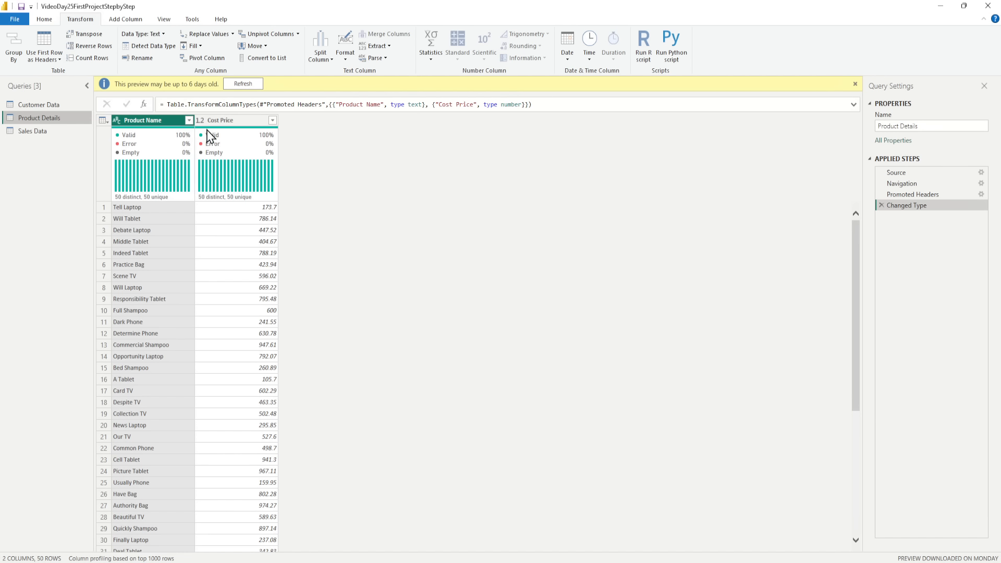
click(45, 132)
mouse_move(373, 185)
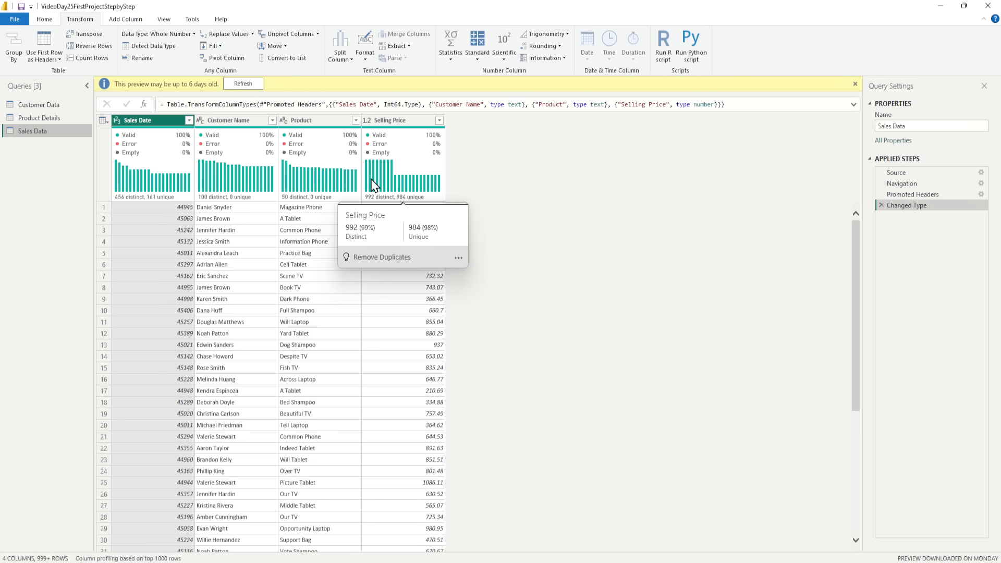
click(41, 105)
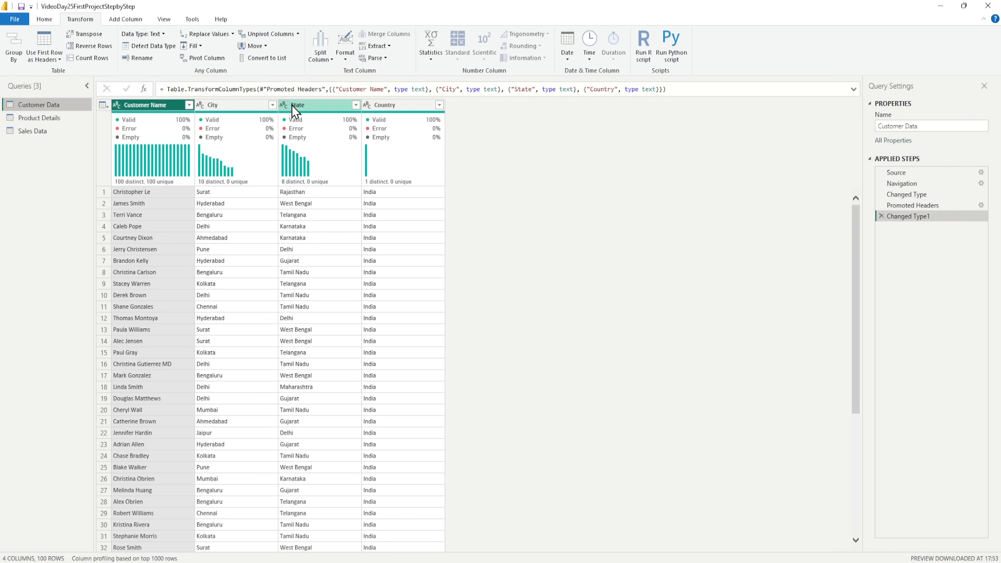
click(48, 118)
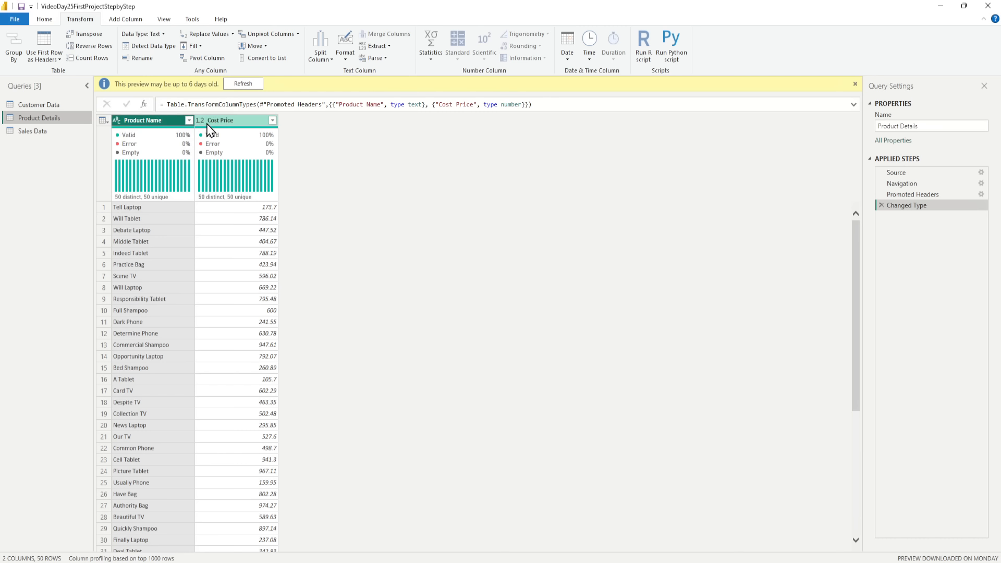
click(28, 131)
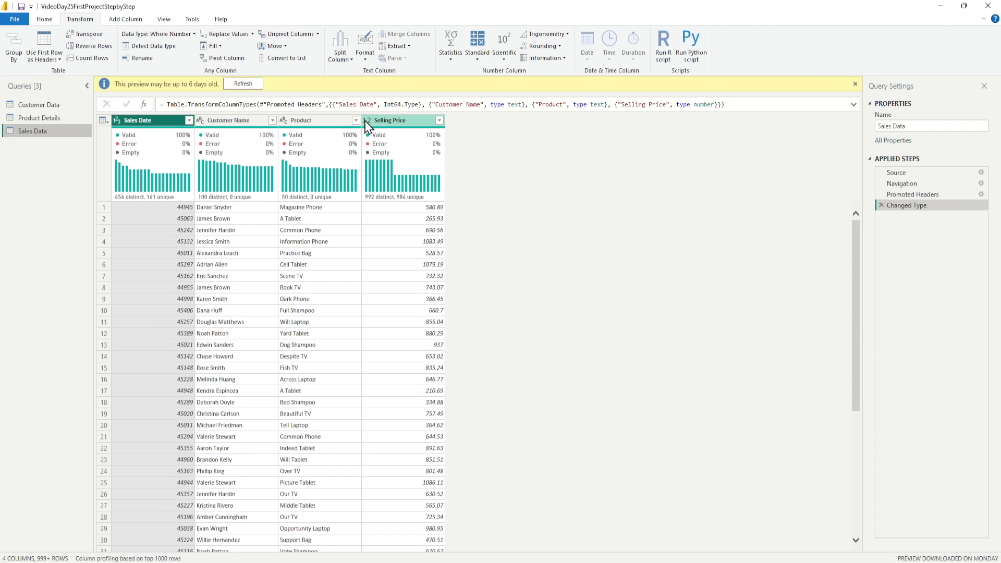
mouse_move(163, 157)
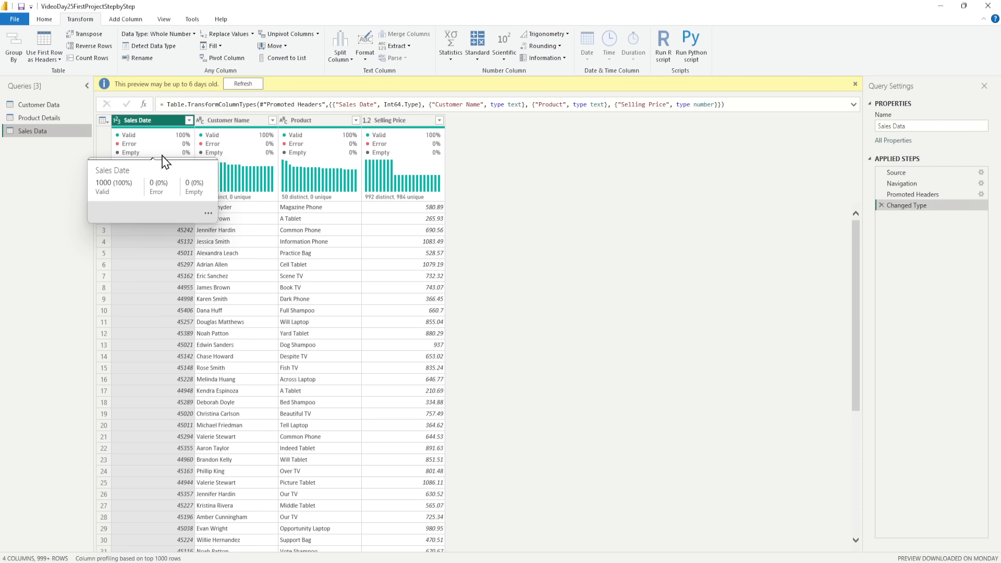
Step: Convert the Sales Date column to the Date type as a separate applied step and delete that step again
click(117, 121)
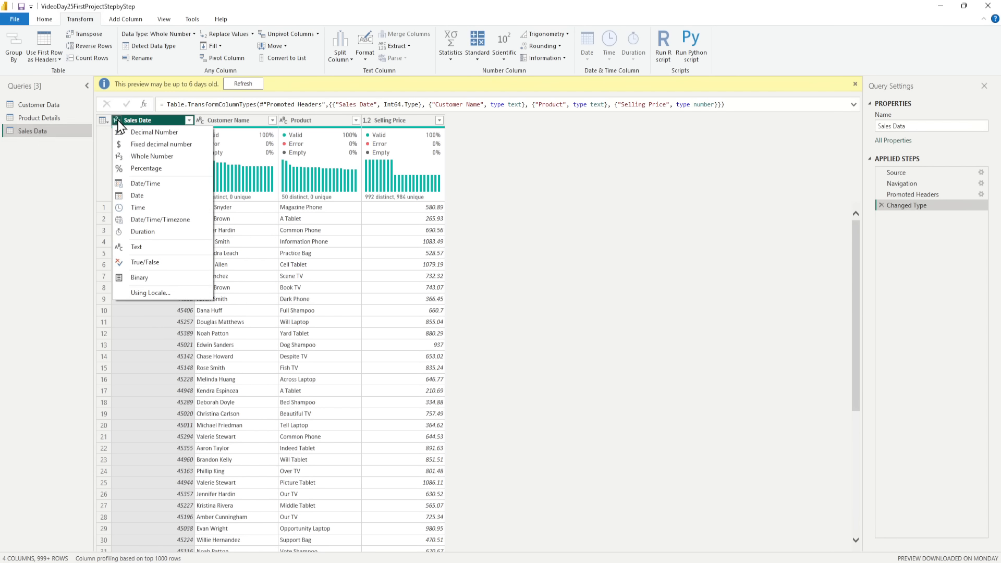
click(137, 196)
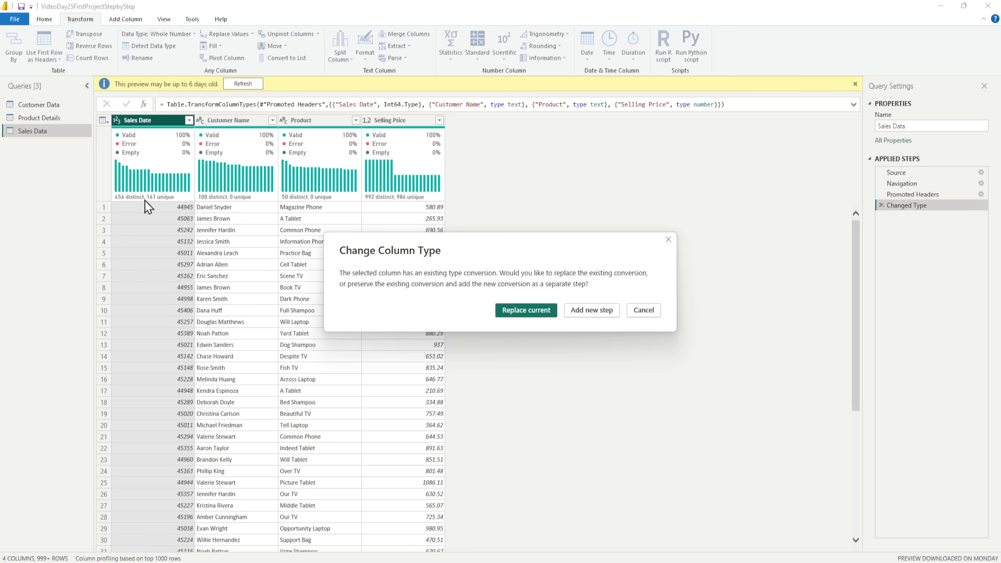
click(599, 312)
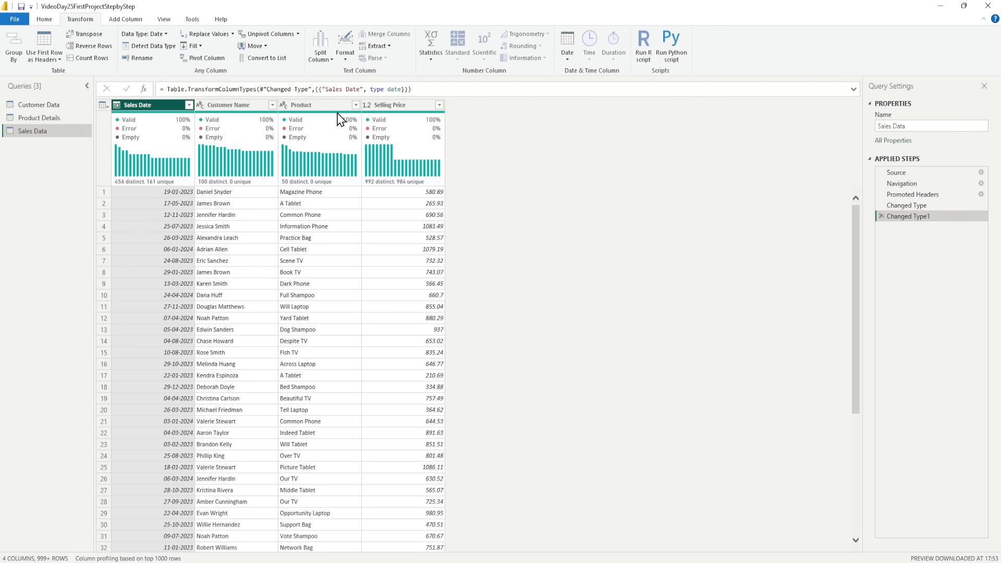
mouse_move(340, 115)
click(881, 216)
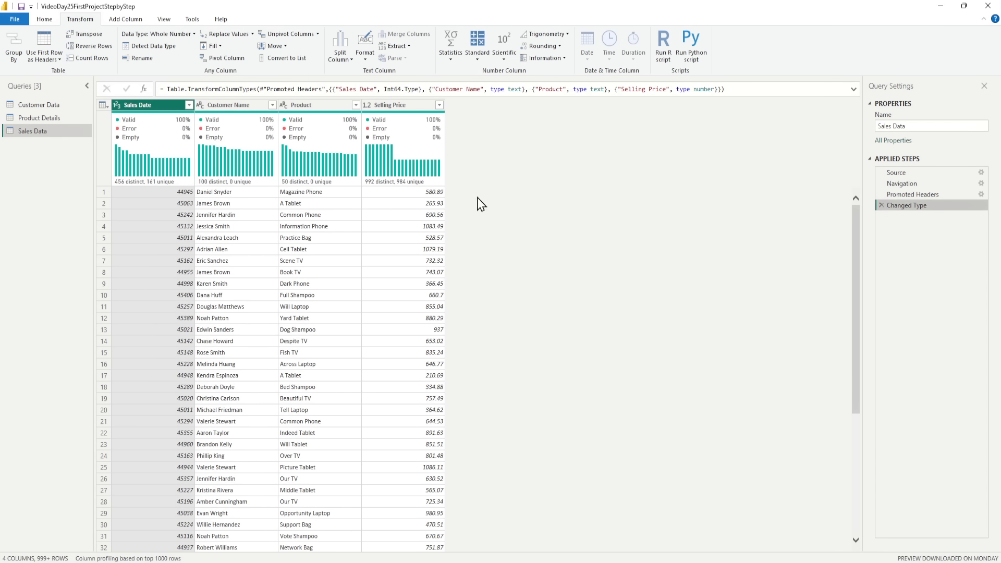
Step: Change the Sales Date column to the Date type, replacing the current conversion, and inspect its type in the step's formula
click(117, 106)
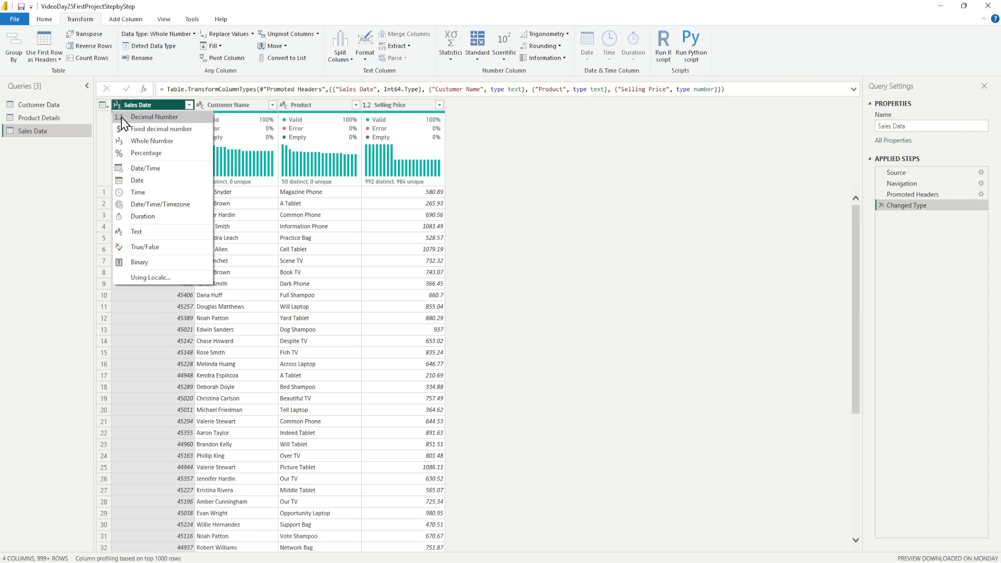
click(141, 183)
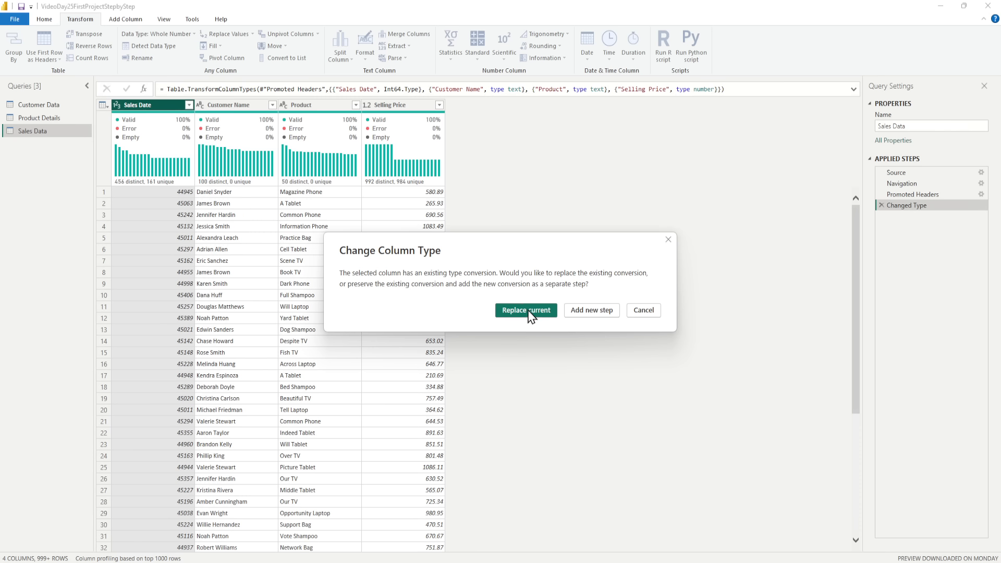
click(537, 318)
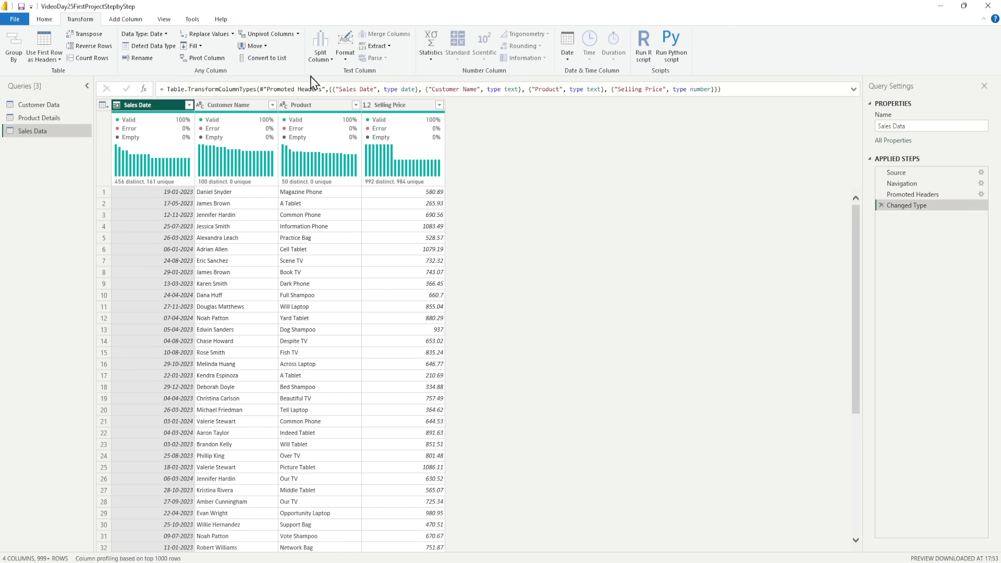
drag(384, 89, 416, 89)
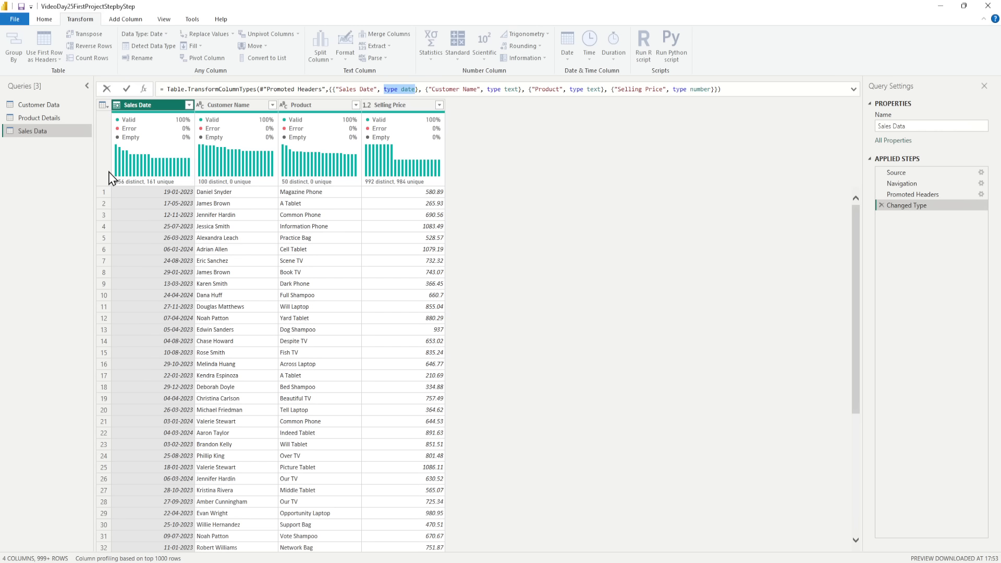
Step: Apply the pending query changes to the model while keeping the query editor open
click(52, 21)
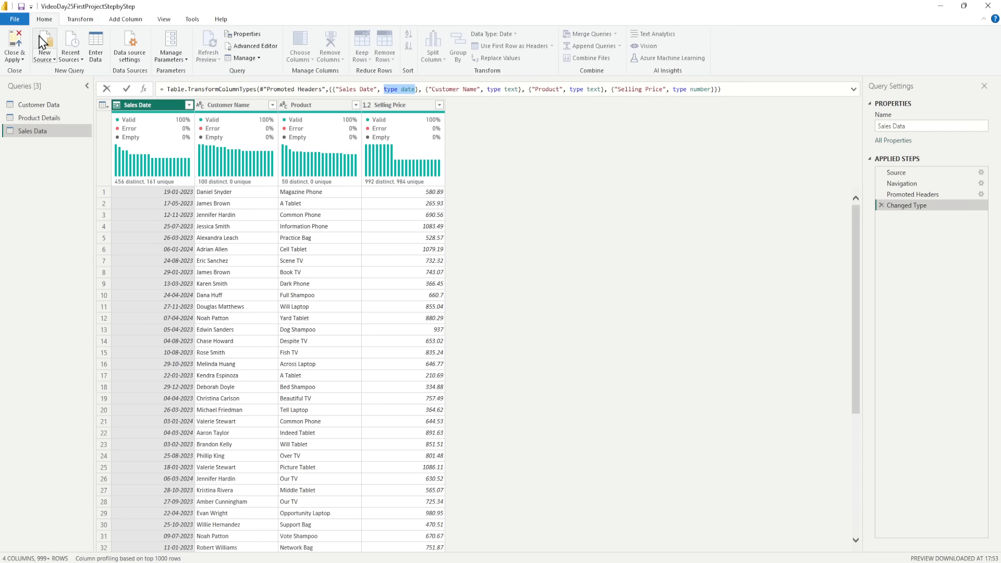
click(17, 59)
click(28, 84)
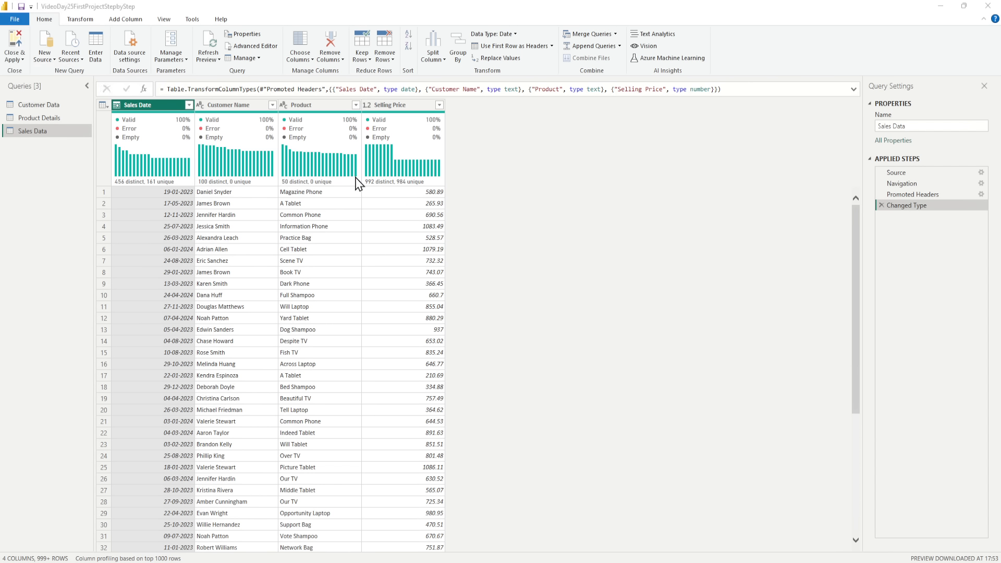
Step: Switch to the VideoDay25FirstProjectStepbyStep report window, check the Sales Date field's data type, and return to the Power Query Editor
mouse_move(604, 562)
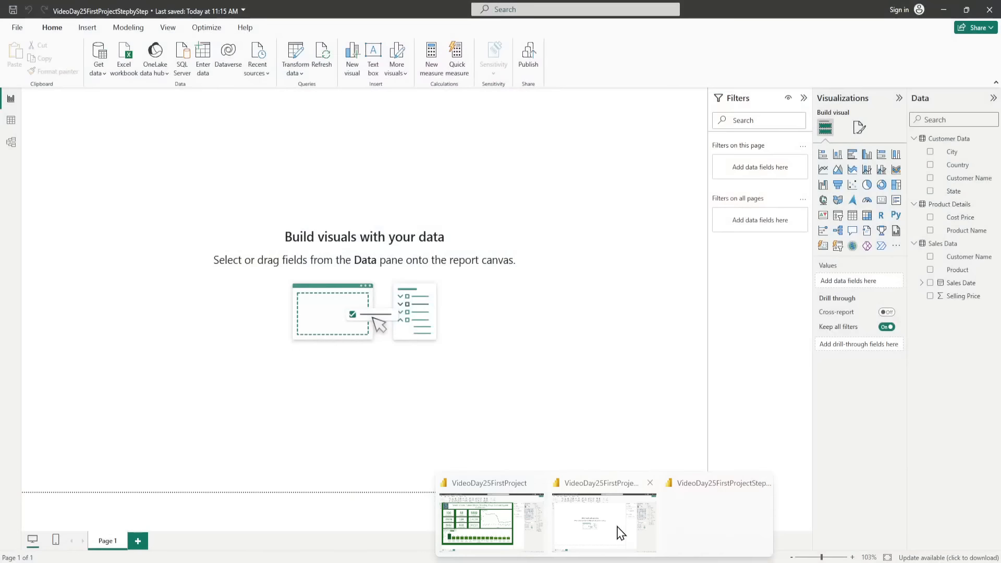
click(626, 533)
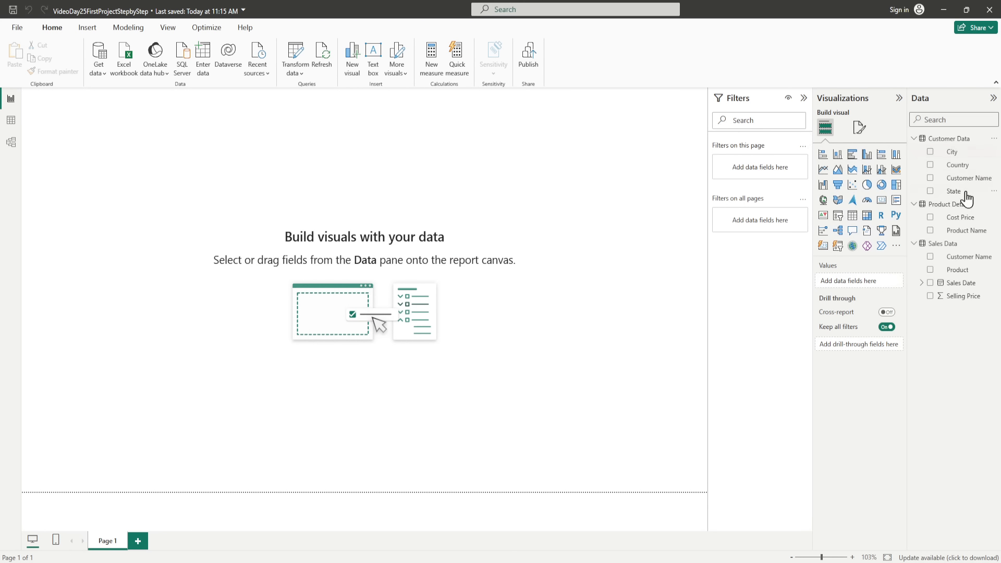
click(961, 283)
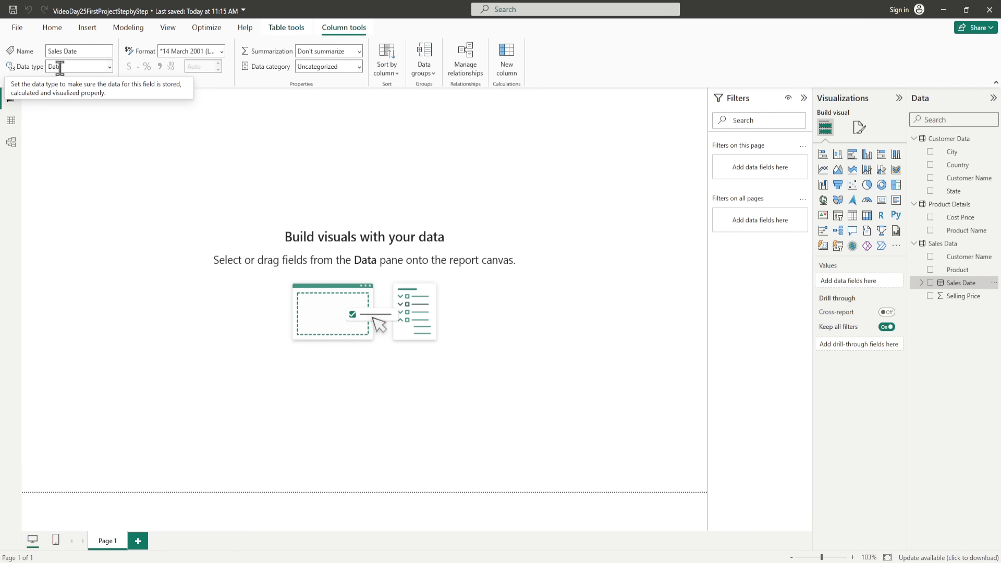
mouse_move(605, 562)
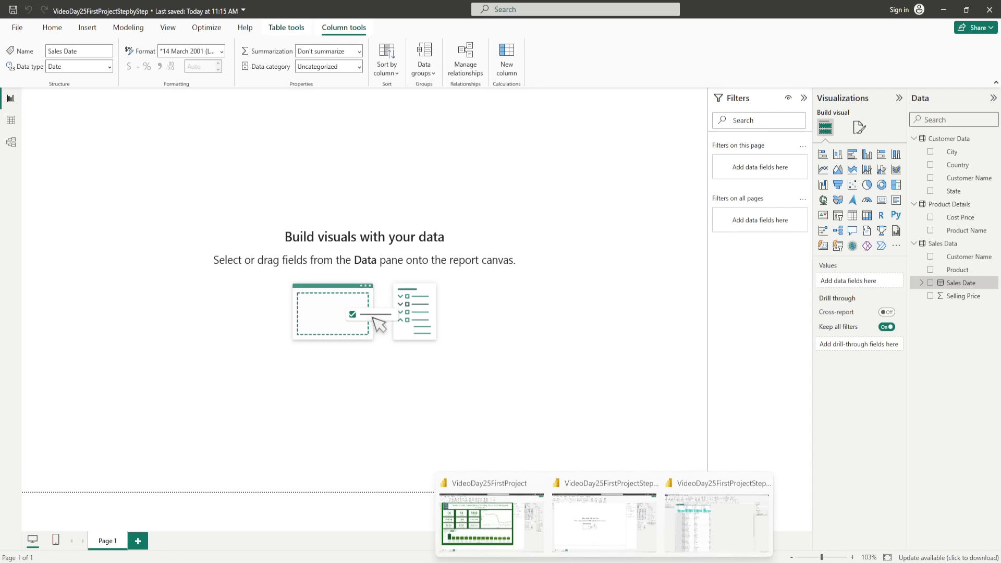
click(696, 540)
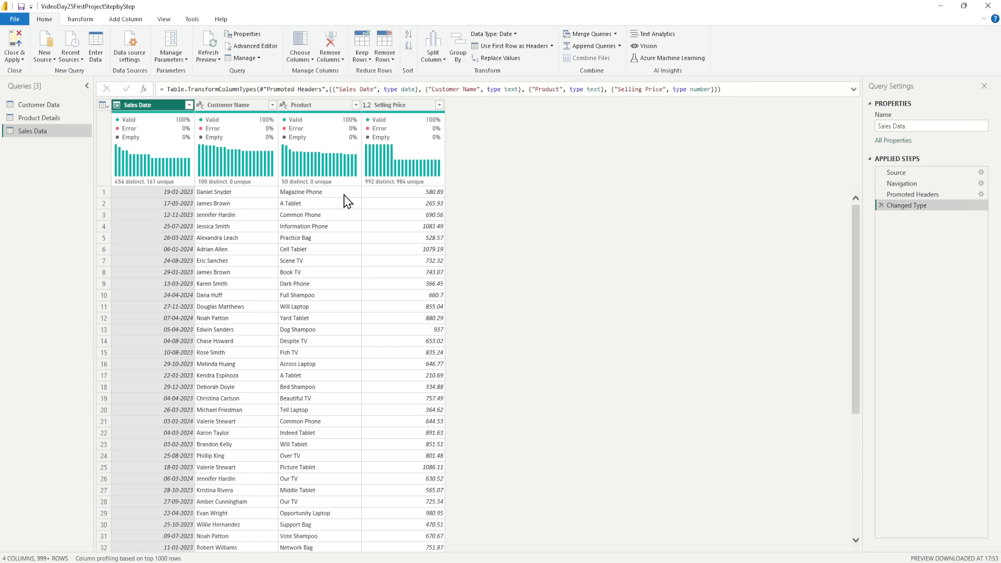
Step: Add an index column starting from 0 to the Customer Data query
click(54, 107)
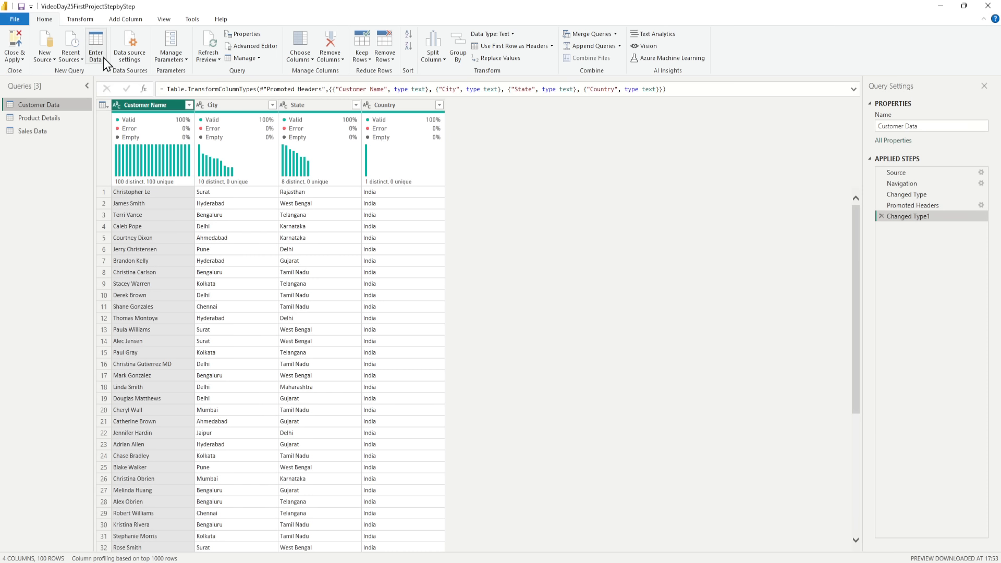
click(111, 20)
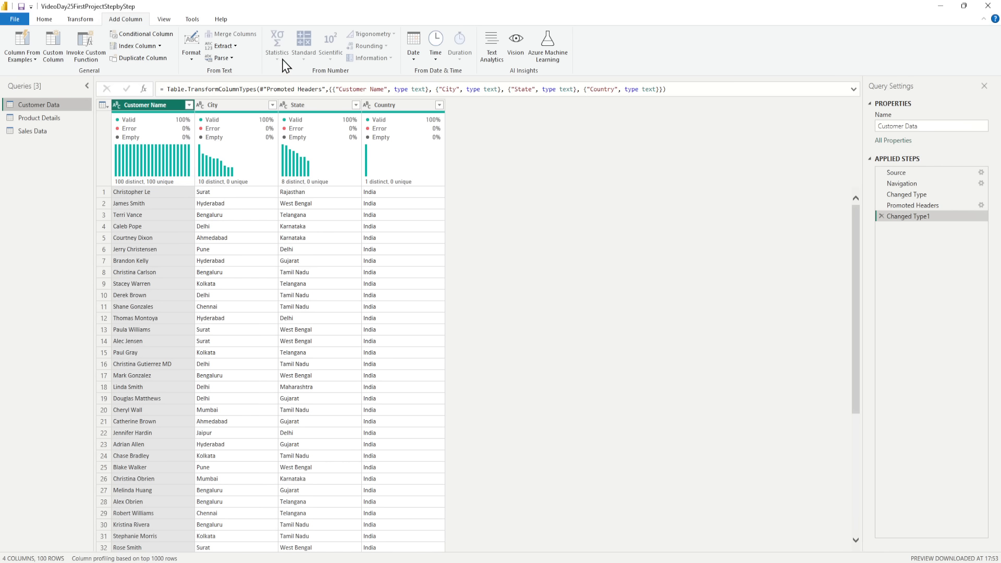
click(160, 46)
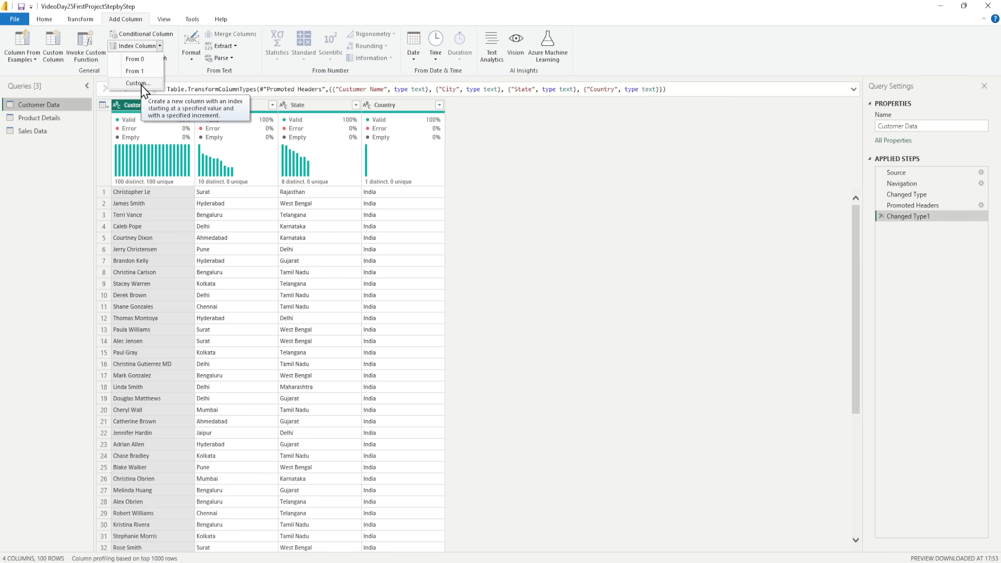
click(135, 59)
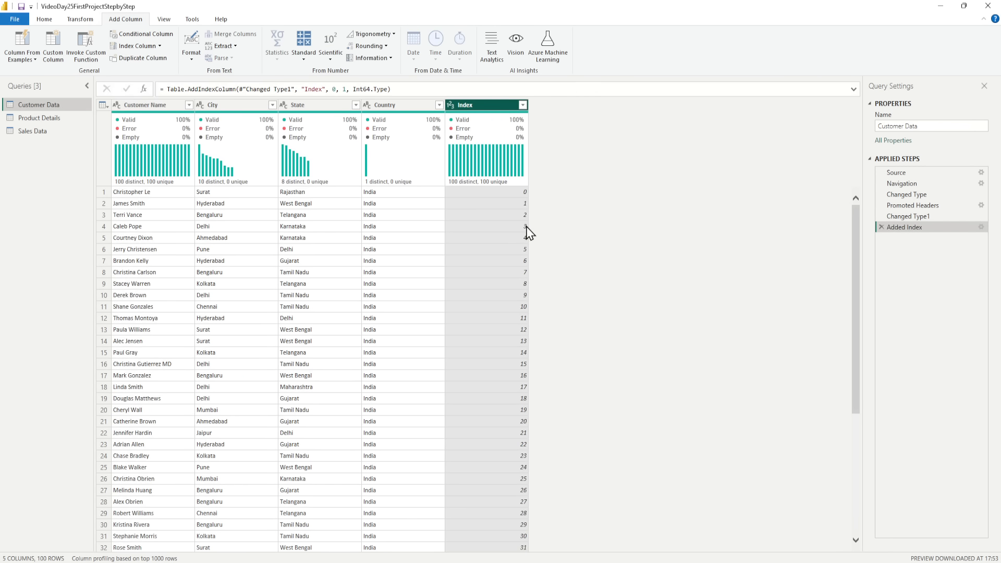
mouse_move(521, 156)
Step: Add a second index column starting from 1 to the Customer Data query
click(159, 46)
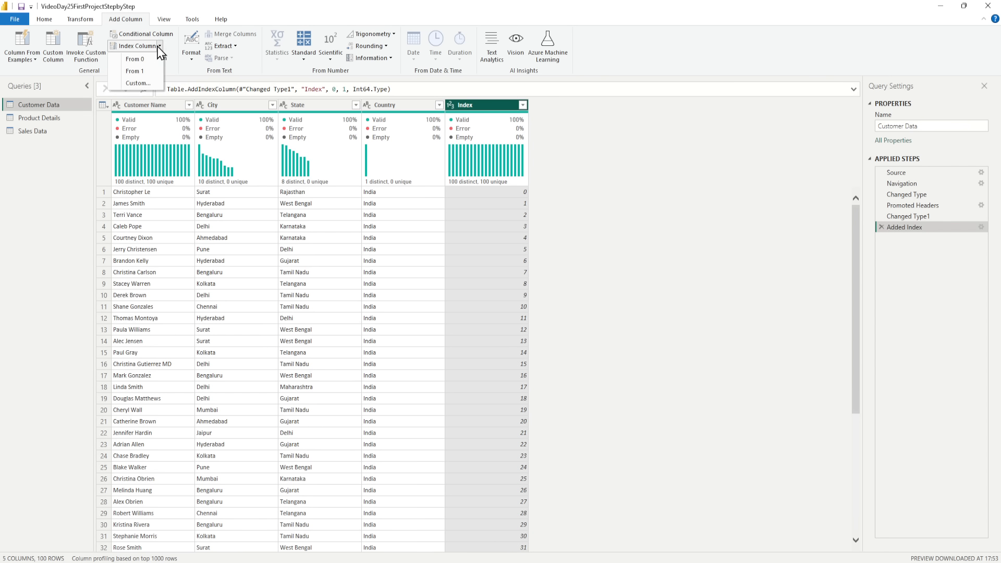
click(135, 71)
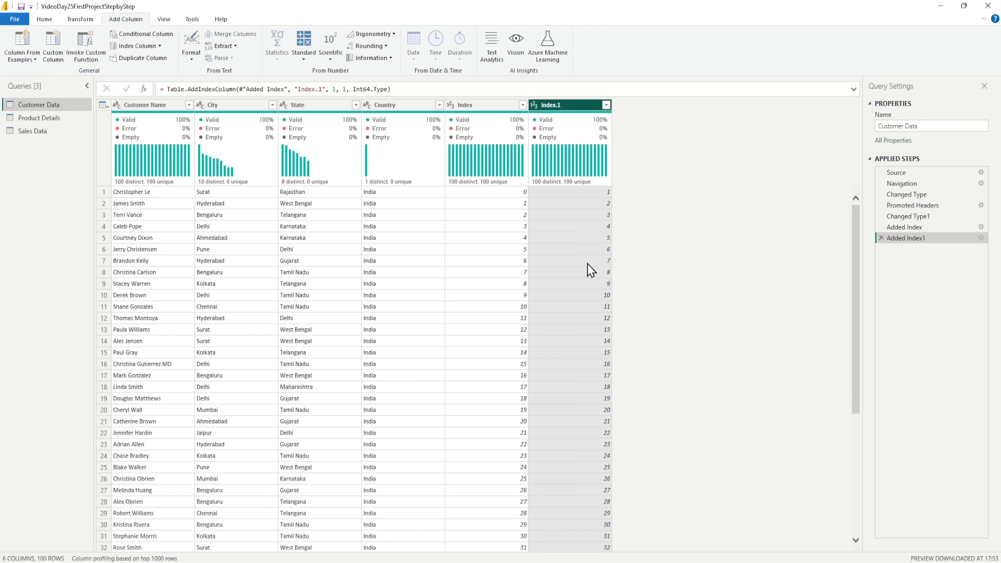
click(159, 47)
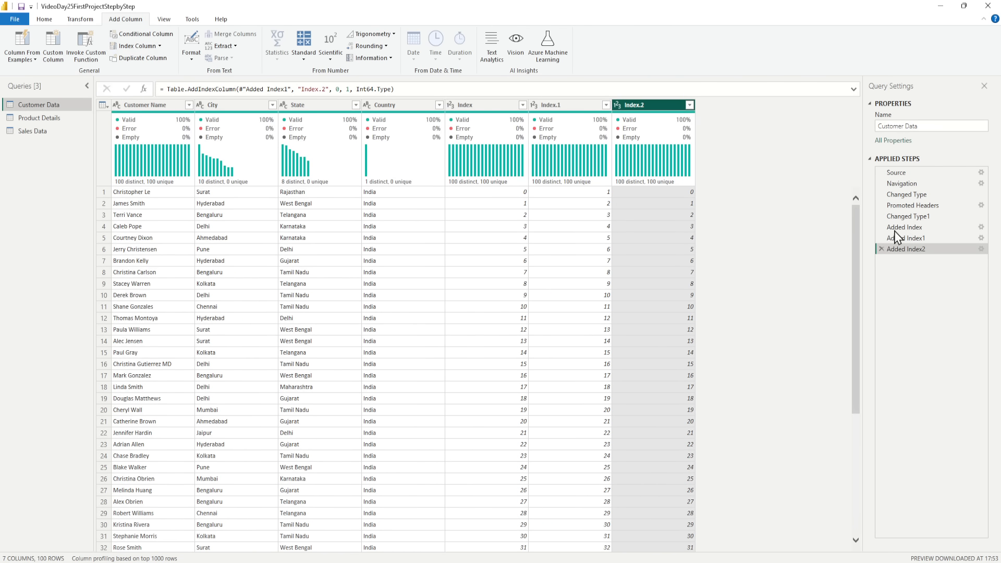
click(881, 248)
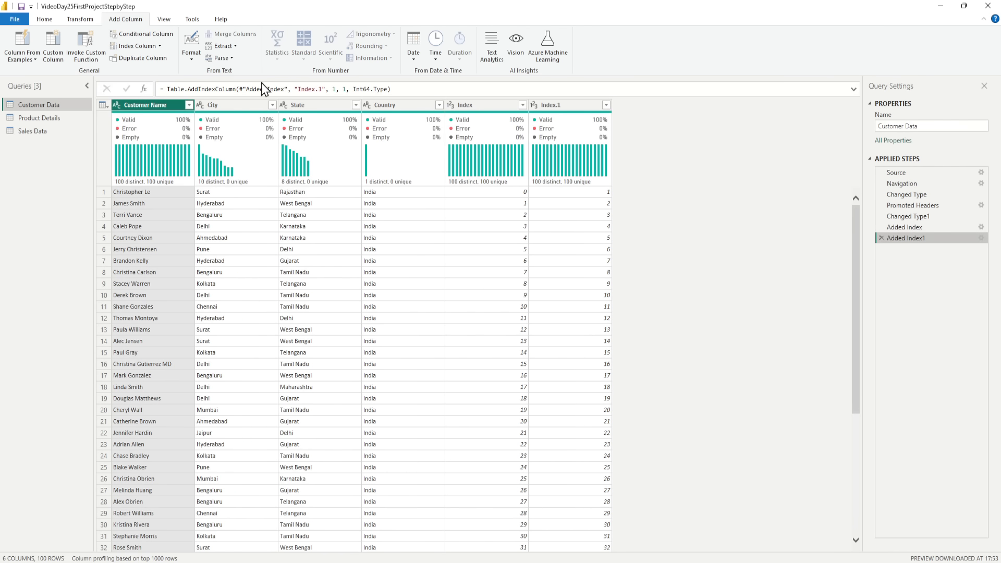
Step: Add a custom index column to Customer Data with starting index 5001 and increment 10
click(160, 48)
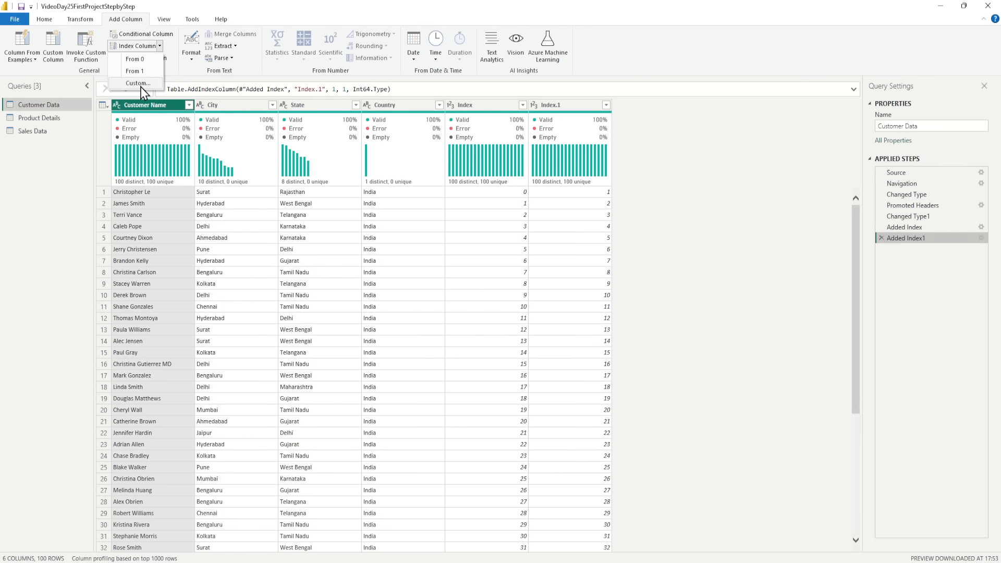
click(139, 85)
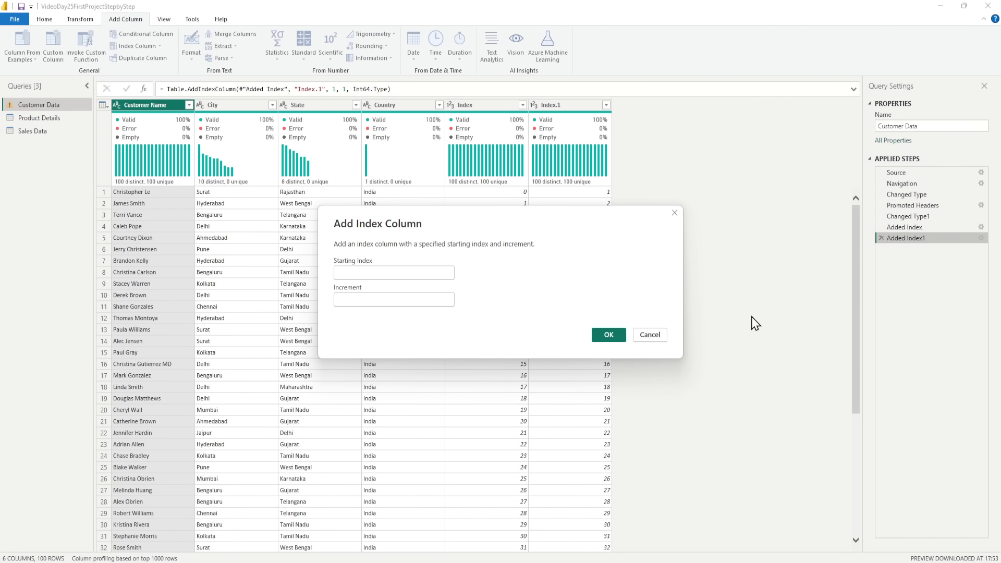
text(5001)
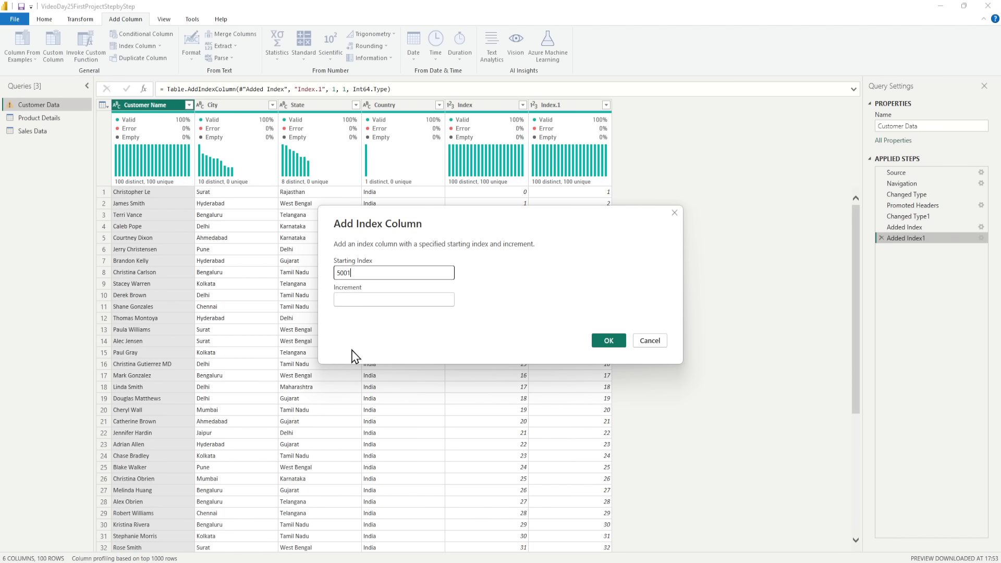
click(348, 300)
text(1)
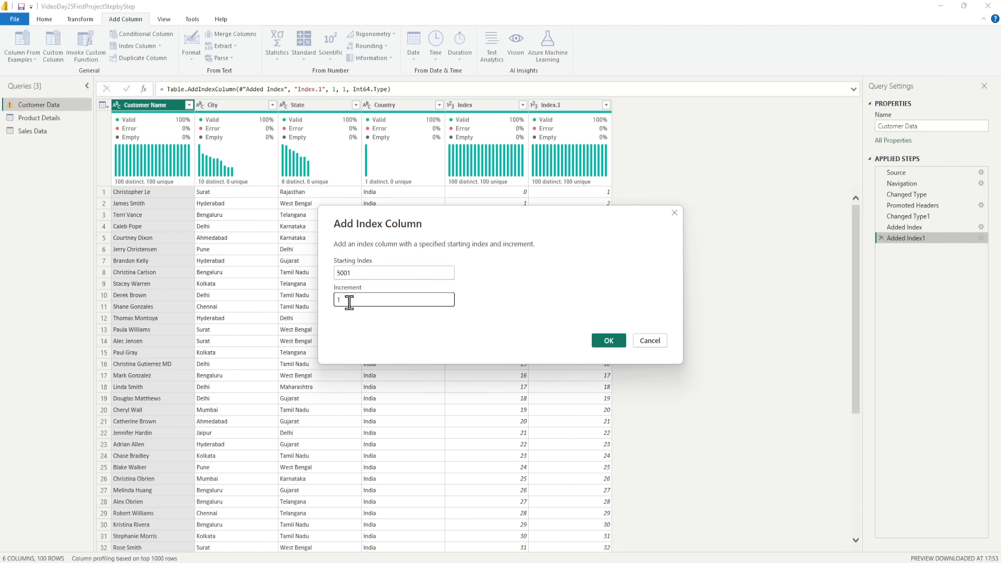
key(BackSpace)
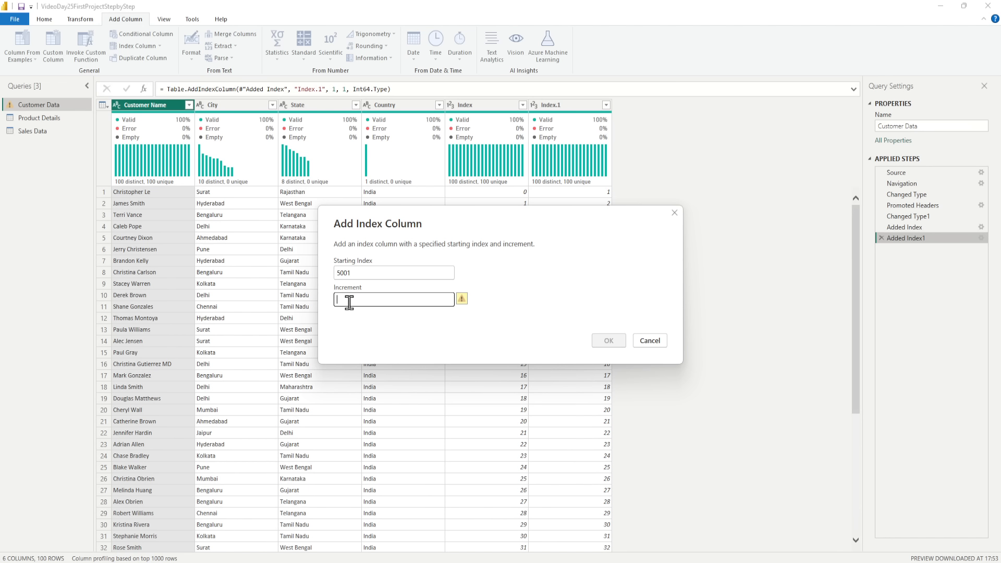
text(19)
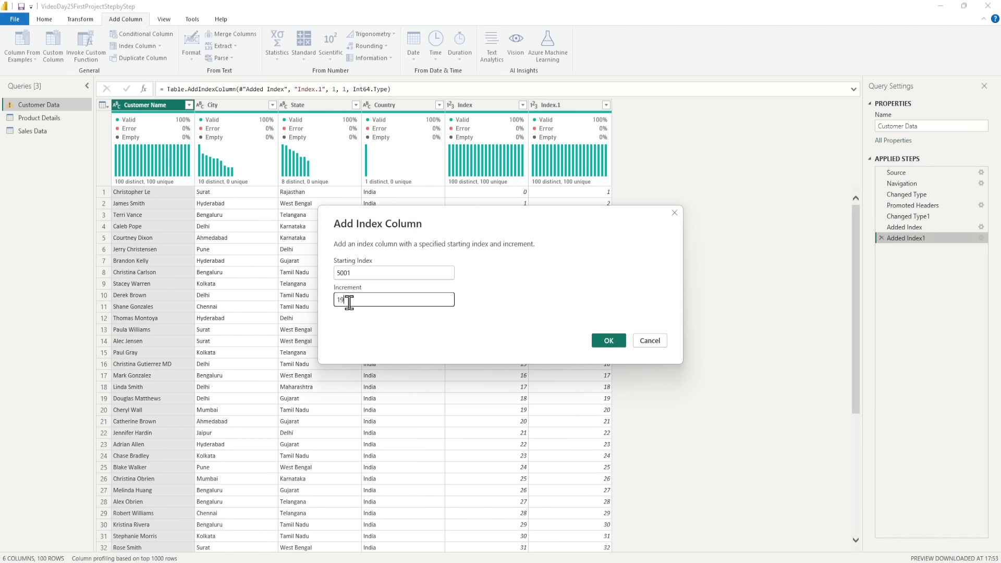
key(BackSpace)
text(0)
click(608, 340)
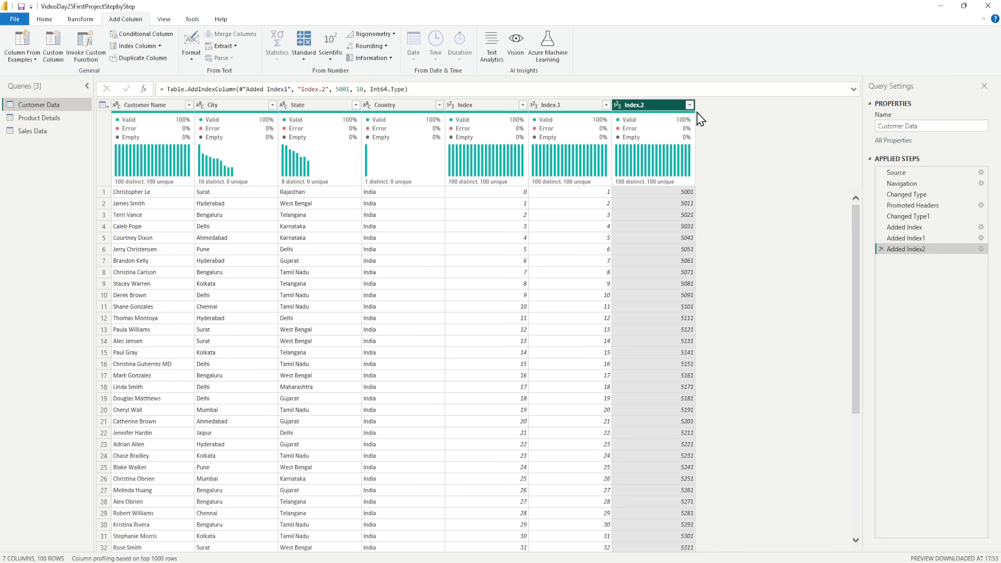
Step: Delete the last two added index steps from the Customer Data query, keeping only the first index column
click(881, 249)
click(881, 239)
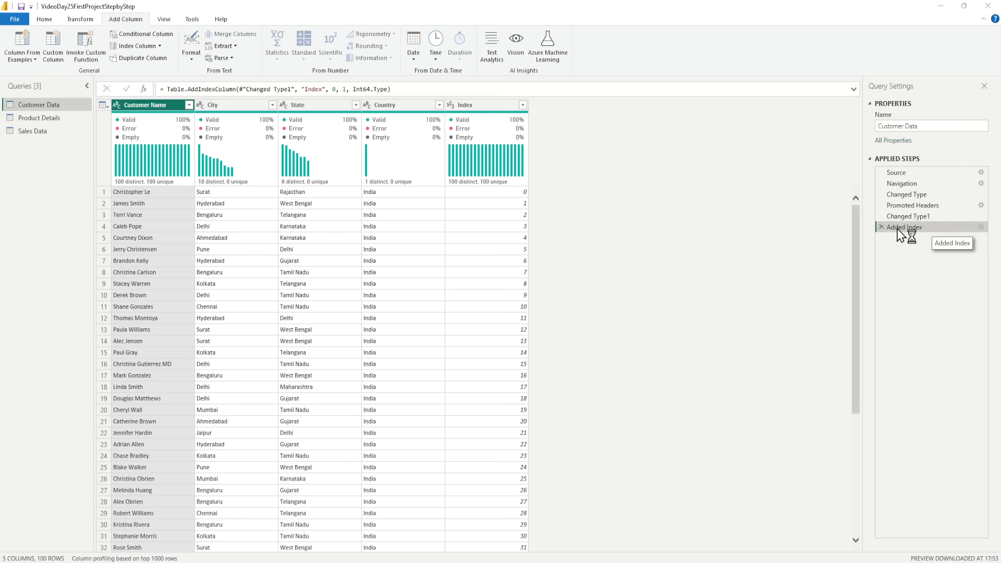
Step: Edit the remaining Added Index step to start from 10 with an increment of 1
double_click(901, 228)
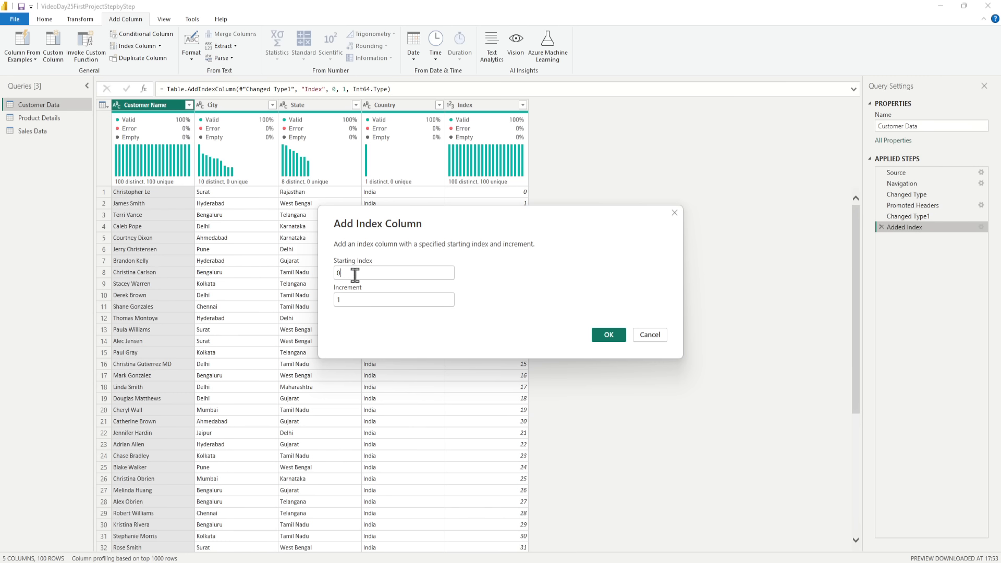
key(BackSpace)
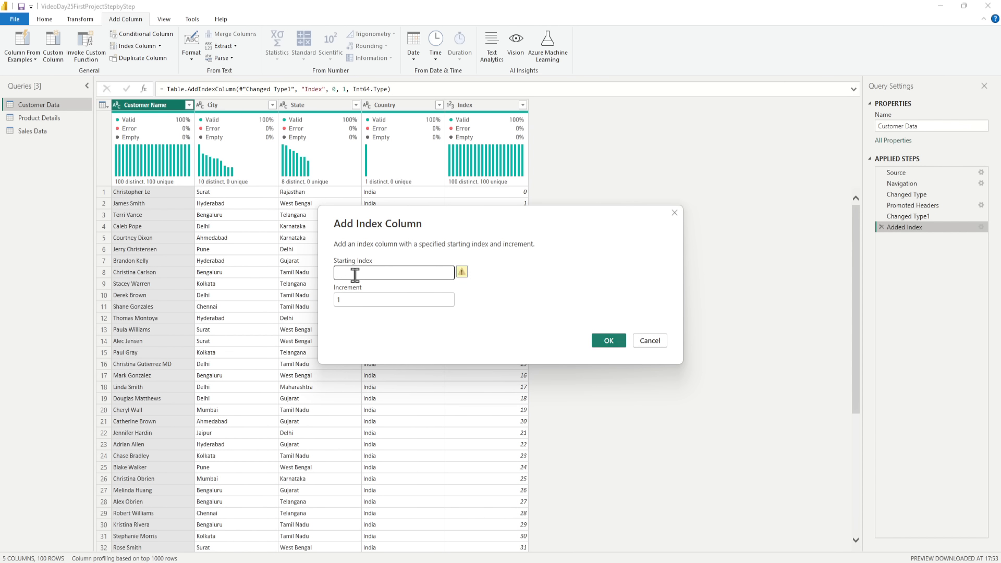
text(10)
click(351, 299)
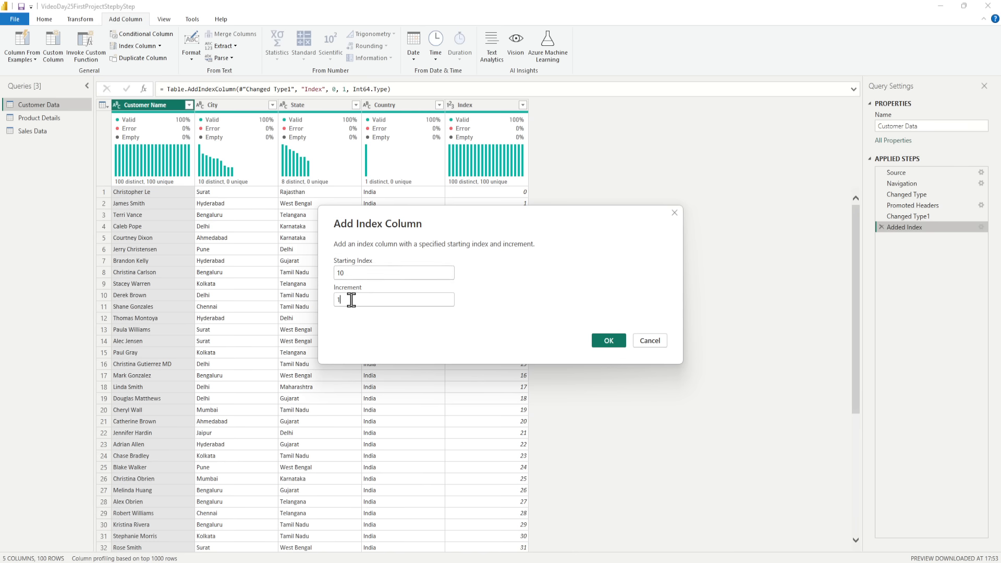
click(609, 341)
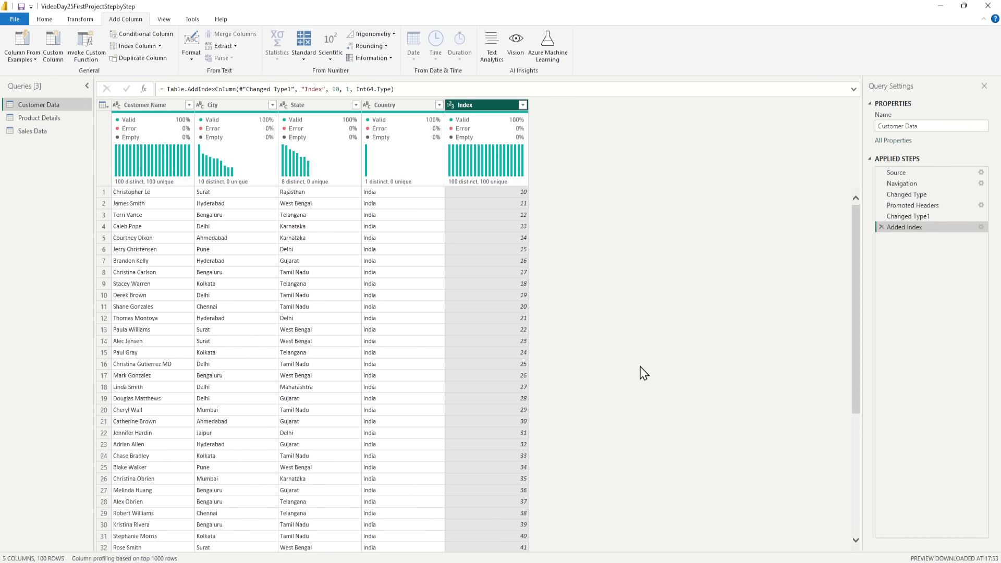
Step: Set the starting index of the Added Index step to 1
double_click(912, 230)
double_click(366, 272)
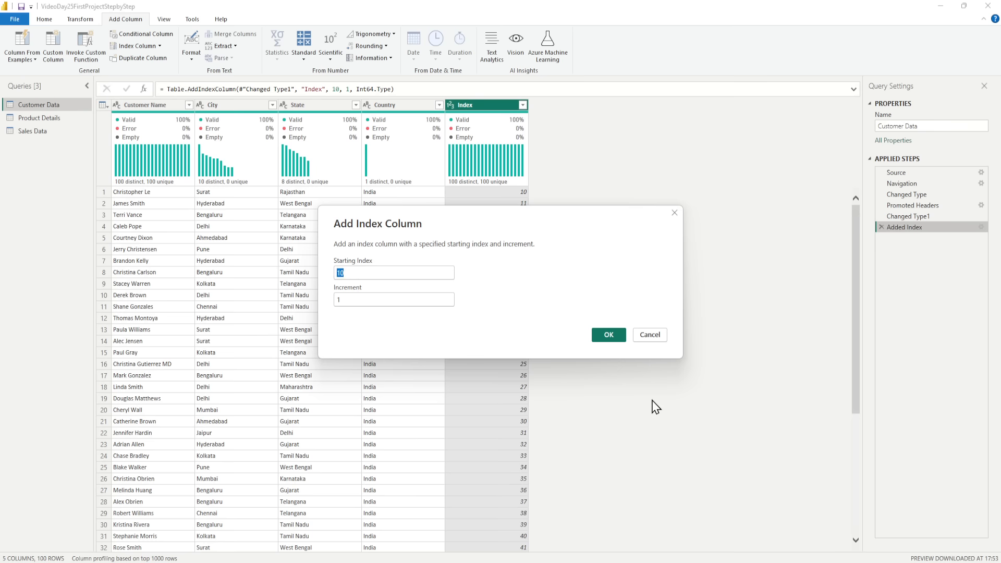
text(1)
click(609, 335)
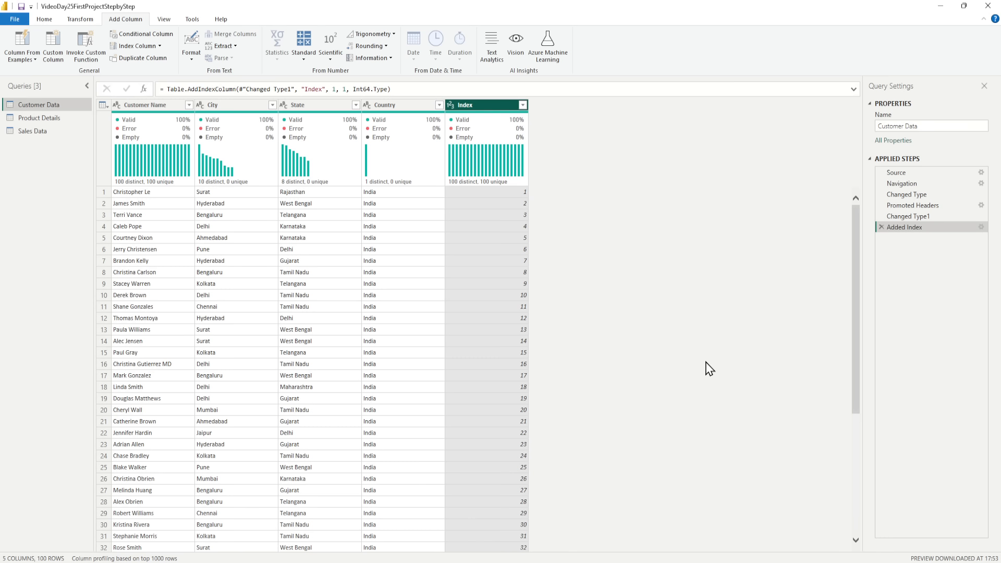
Step: Add a custom column to Customer Data with the formula City & [State]
click(53, 50)
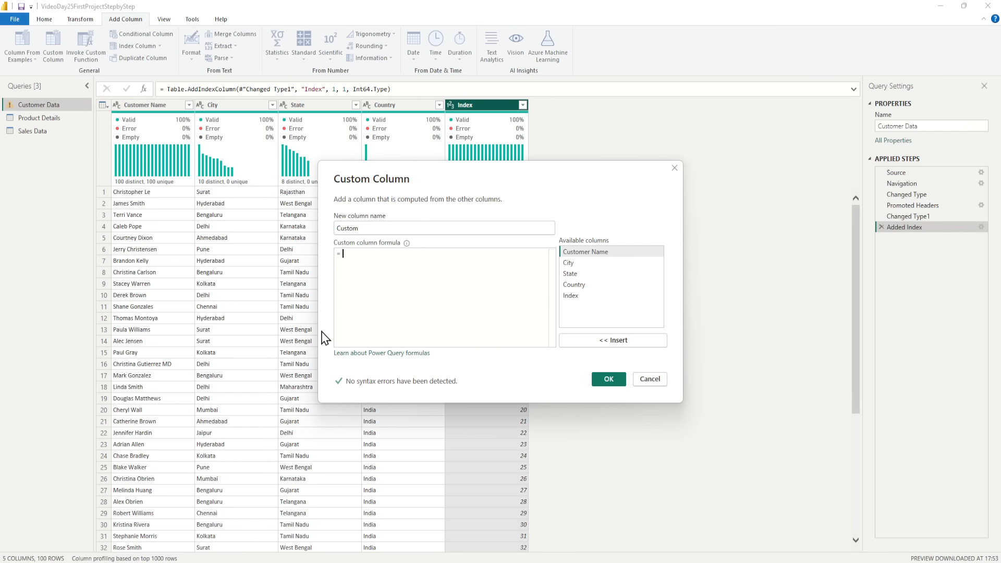
text(City &)
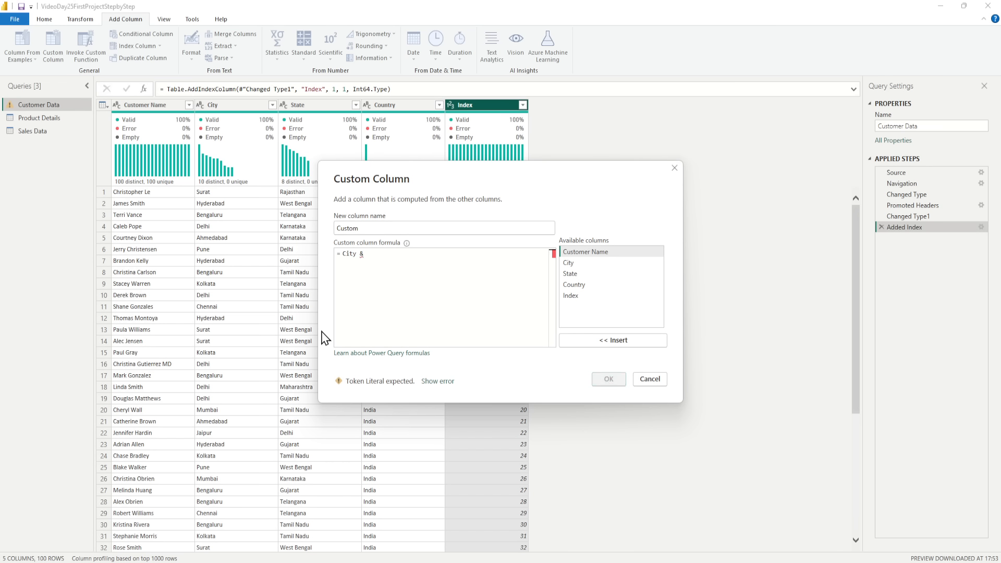
double_click(575, 275)
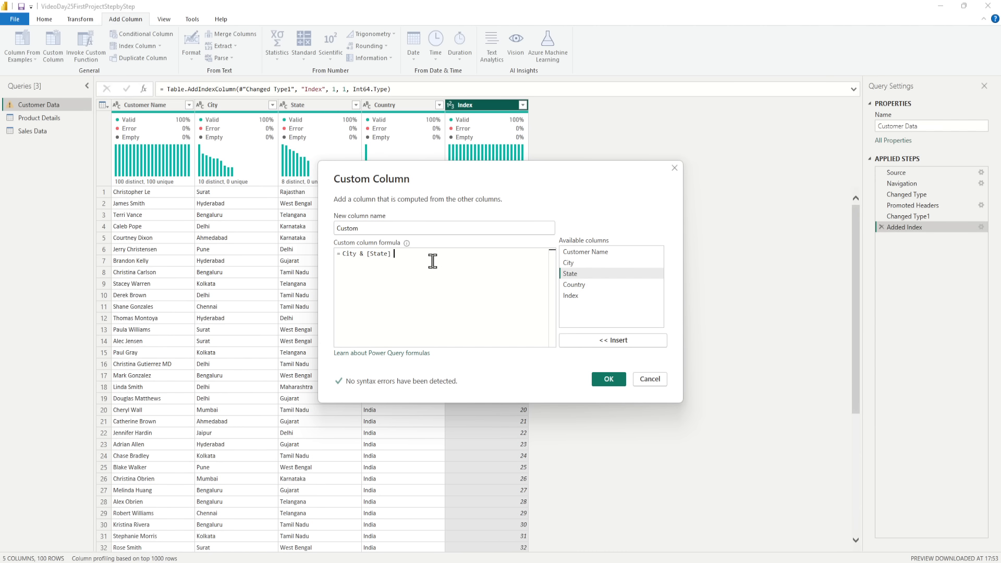
click(608, 379)
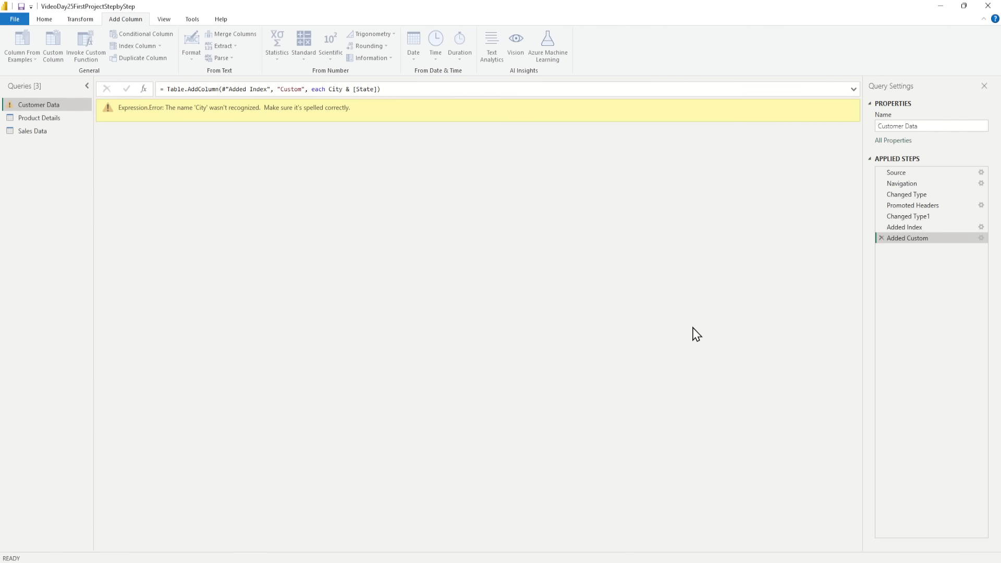
Step: Correct the custom column's formula to [City] & [State] by enclosing City in square brackets
click(329, 89)
text([)
key(Right)
key(Right)
key(Right)
key(Right)
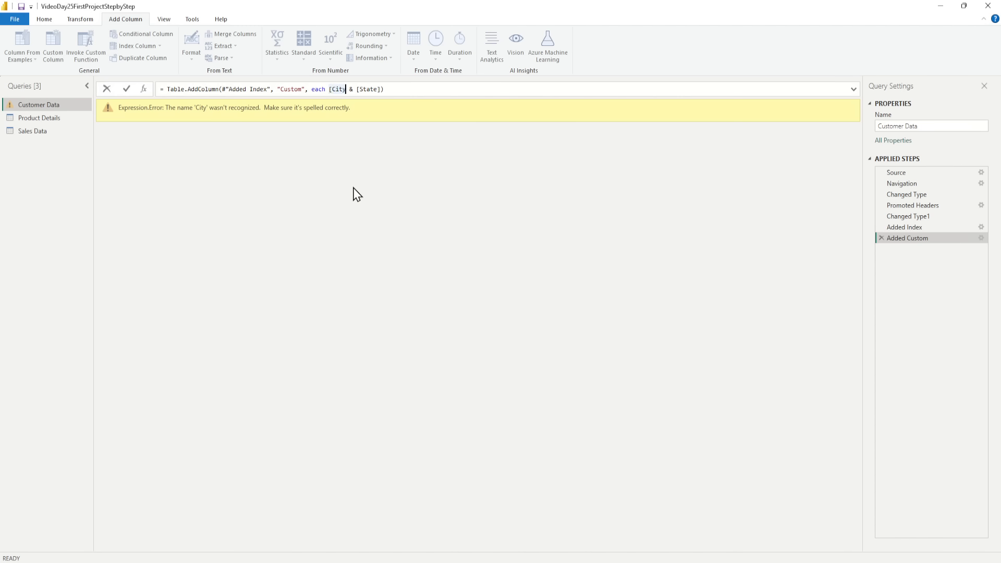
text(])
key(Return)
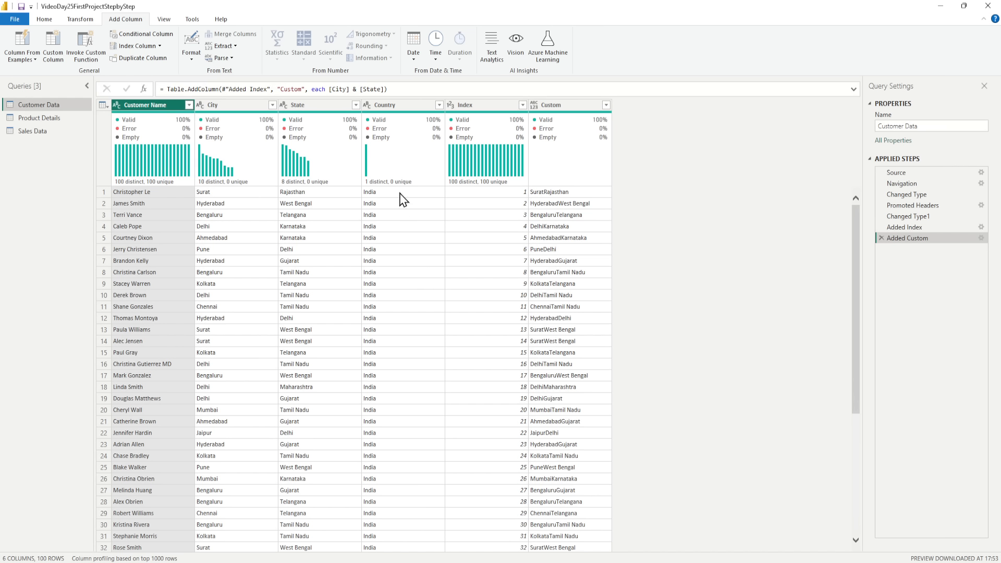
Step: Insert a comma and space separator so the custom column's formula reads [City] & ", " & [State]
click(351, 89)
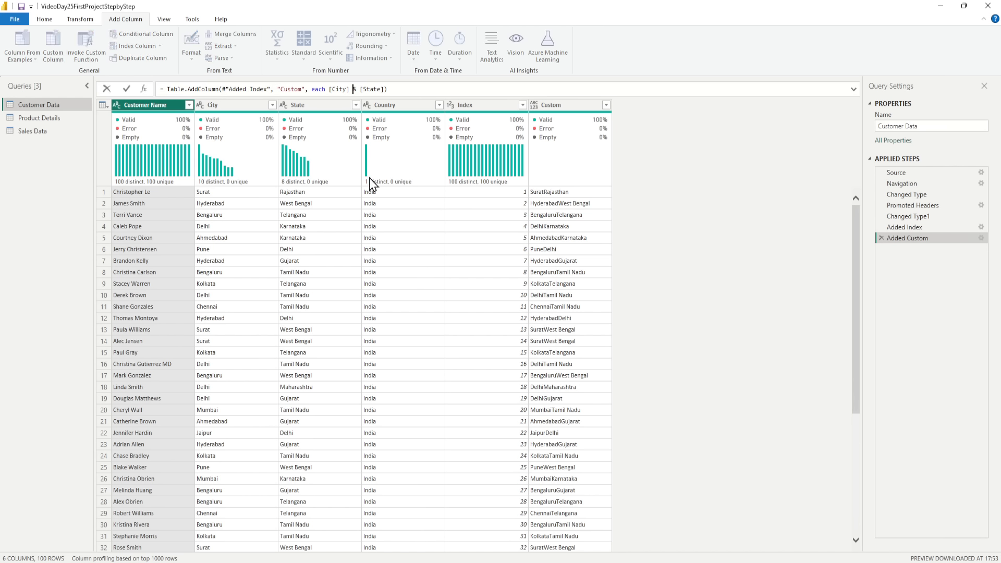
text(& ", " &)
key(Return)
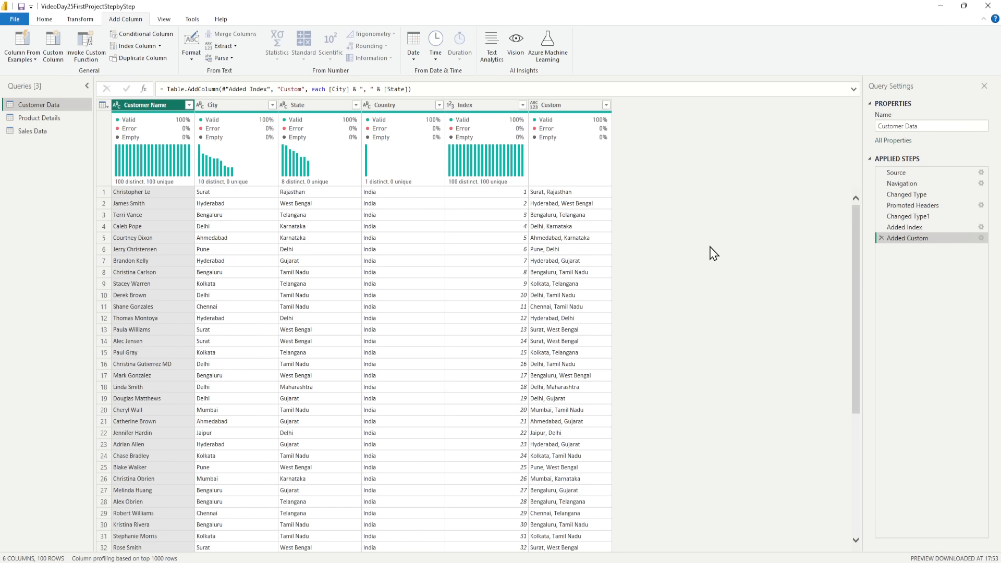
Step: Rename the custom column to City State within its formula
double_click(290, 89)
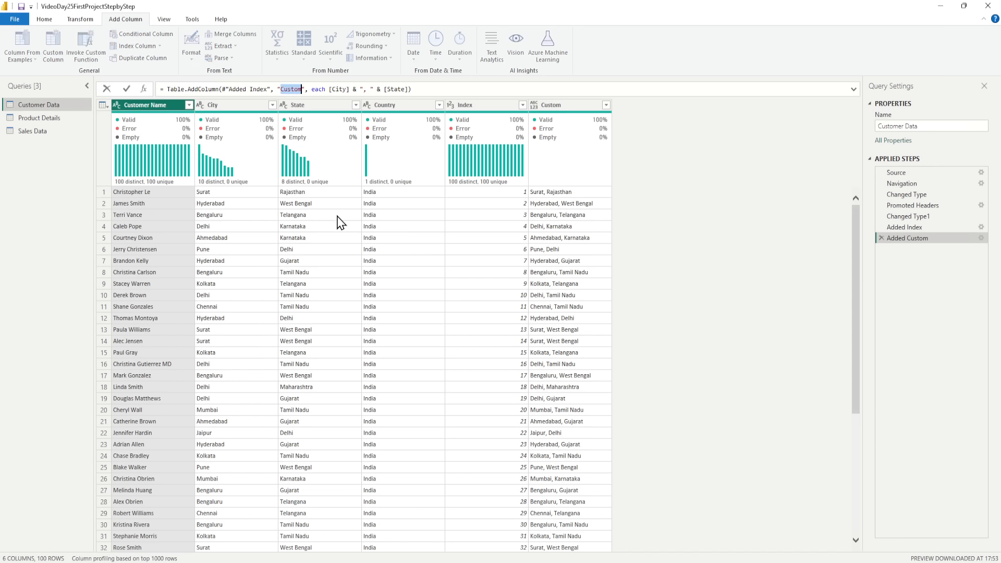
text(CityState)
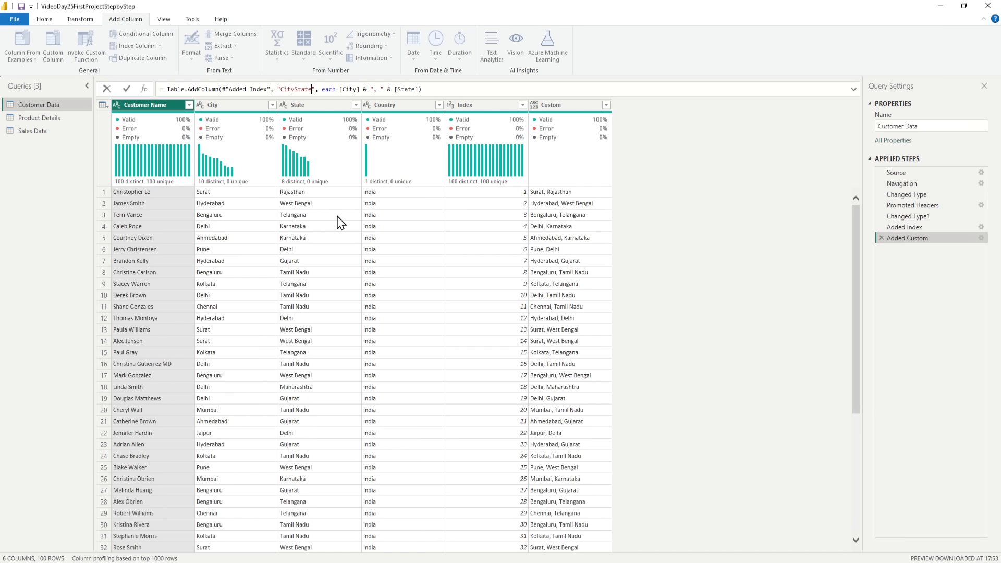
key(Left)
key(Left)
key(Left)
key(Left)
key(Left)
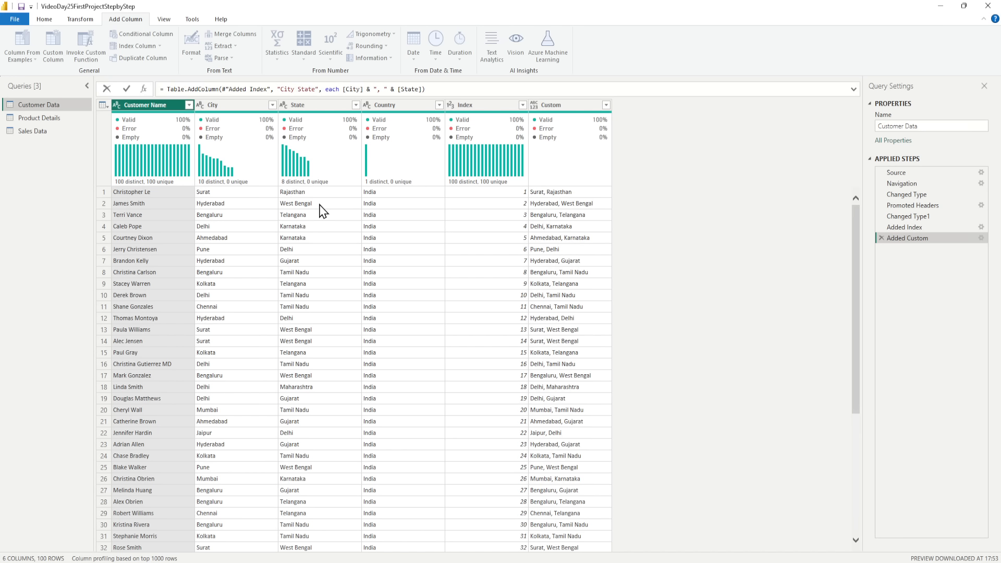
key(Return)
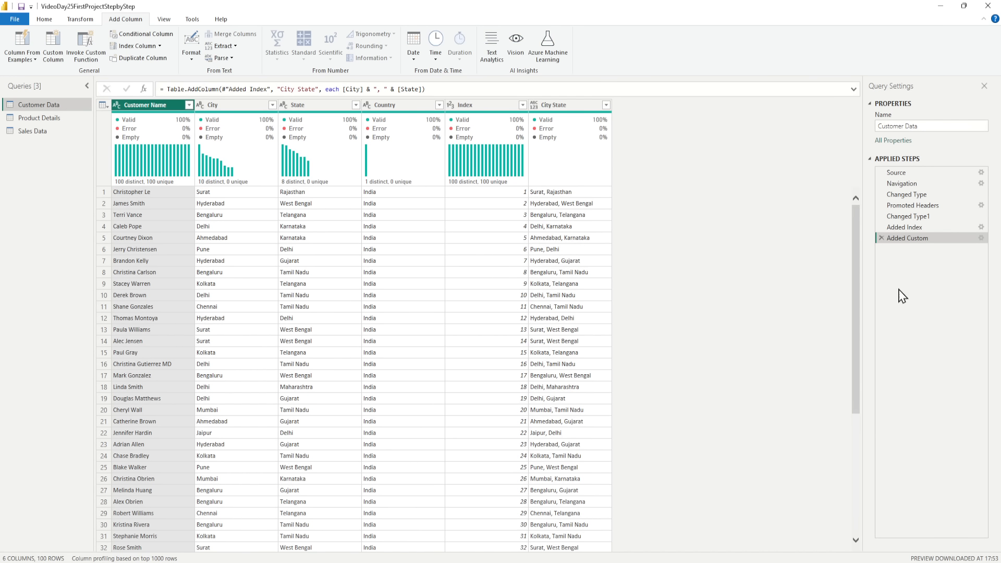
Step: Review the column name and formula in the Added Custom step's settings, and close them without changes
double_click(918, 240)
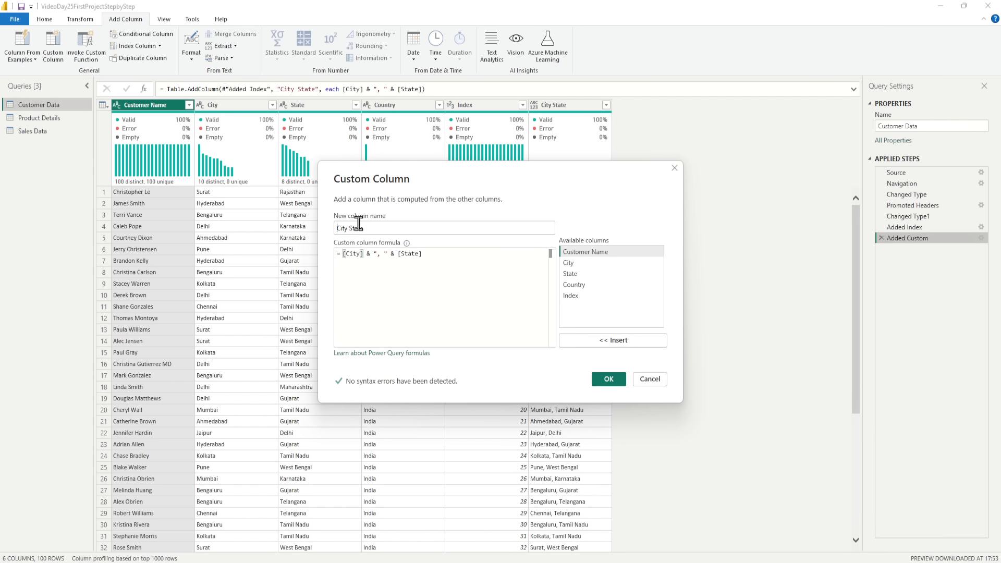
drag(363, 229, 332, 235)
click(660, 385)
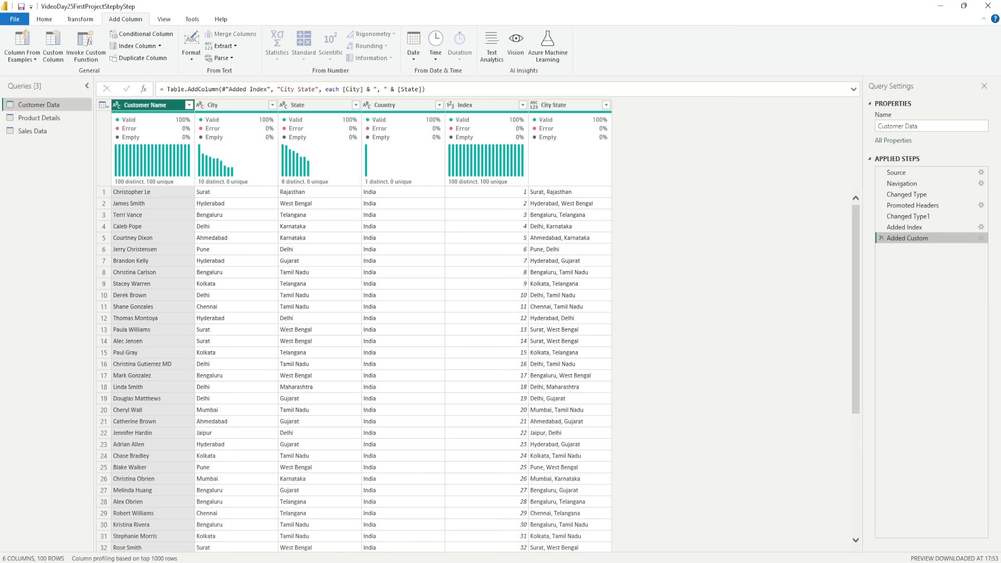
Step: View the VideoDay25FirstProject report, switch to the VideoDay25FirstProjectStepbyStep report window, and apply its pending query changes
mouse_move(605, 560)
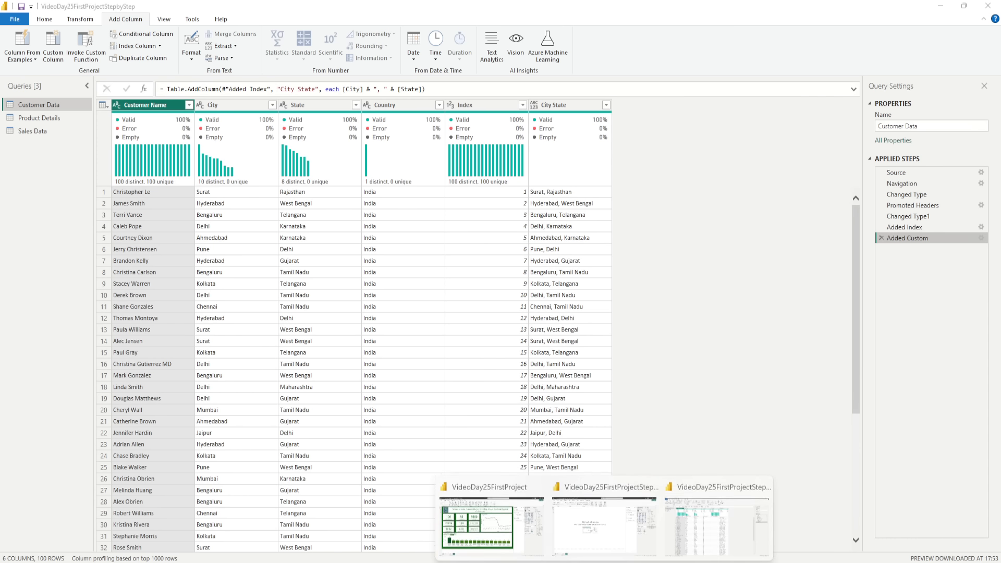
click(480, 542)
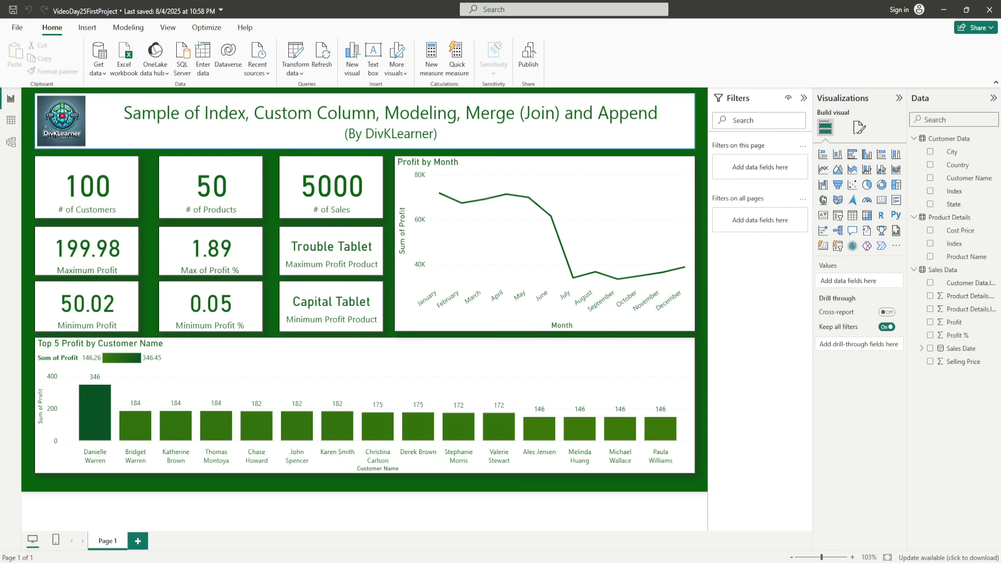
mouse_move(604, 562)
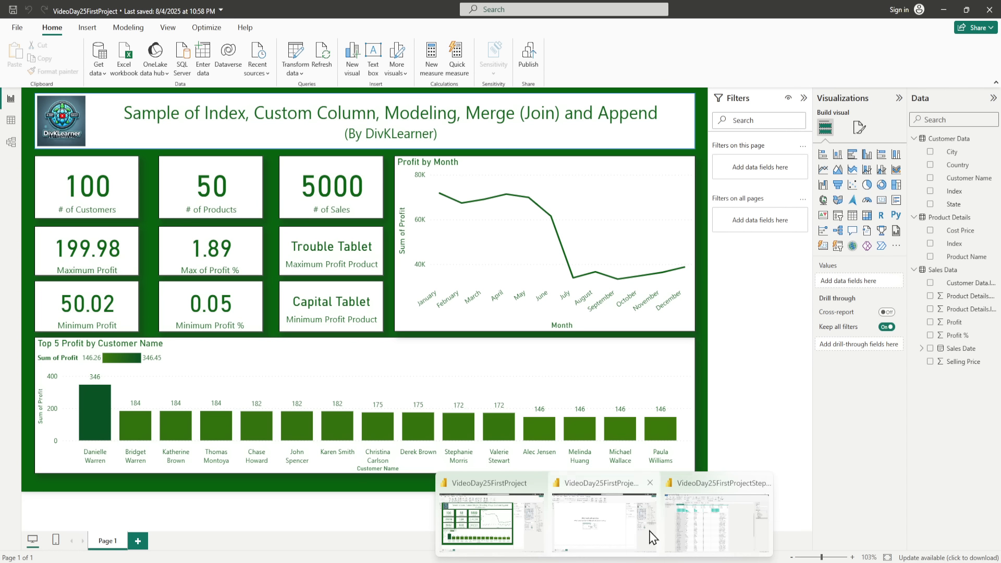
click(604, 537)
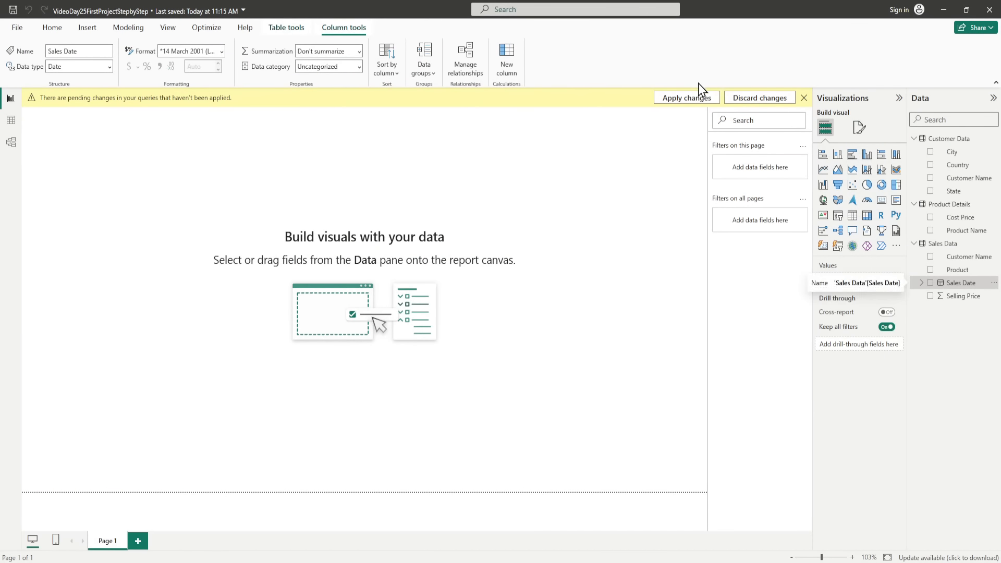
click(688, 99)
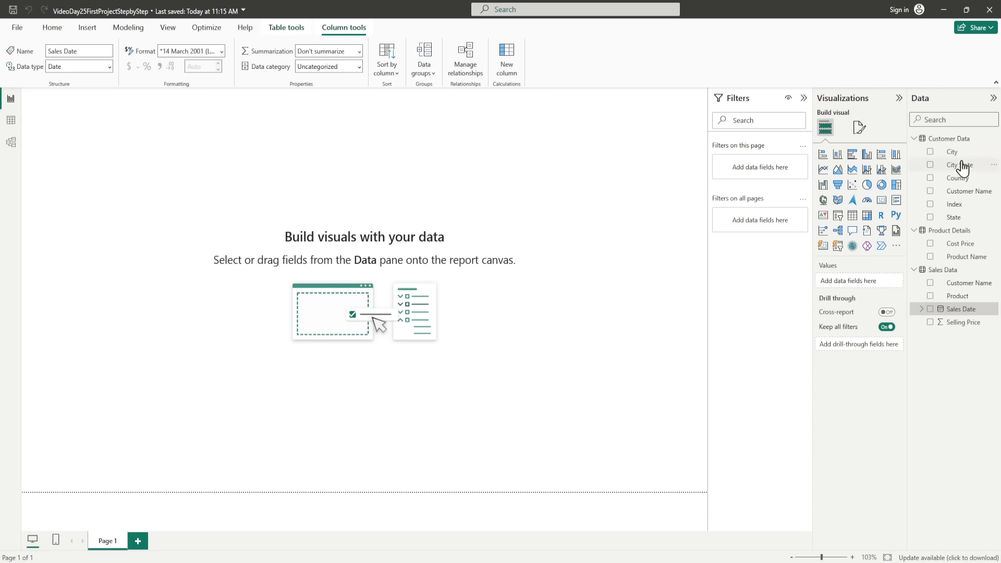
Step: Check the data type of Customer Data's Index field, and switch to the VideoDay25FirstProject report for comparison
click(961, 208)
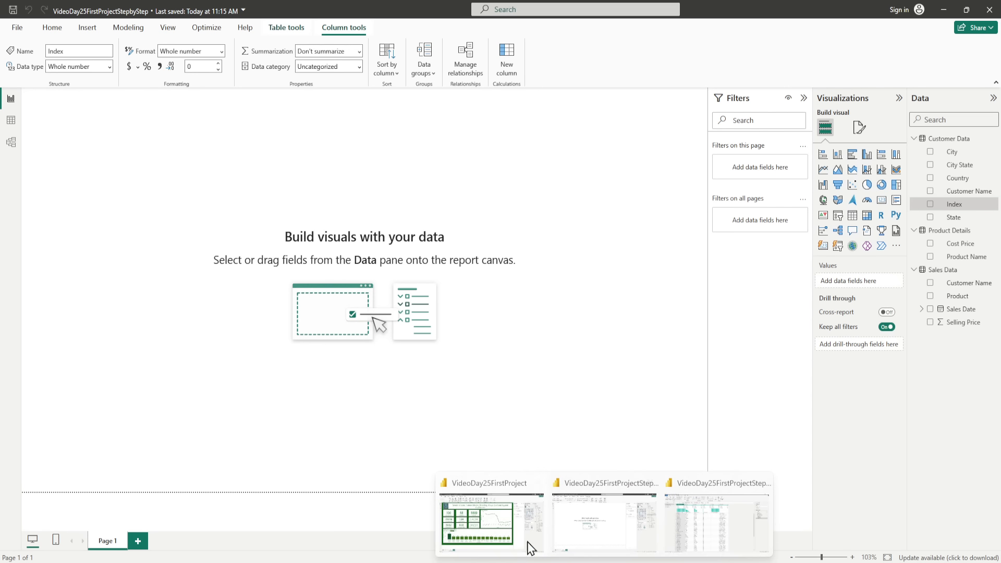
click(496, 532)
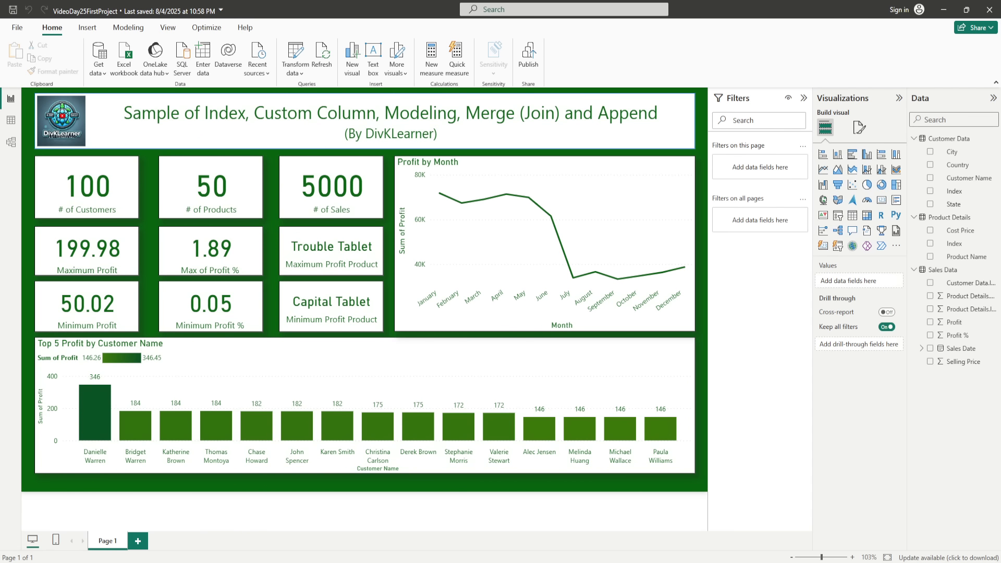